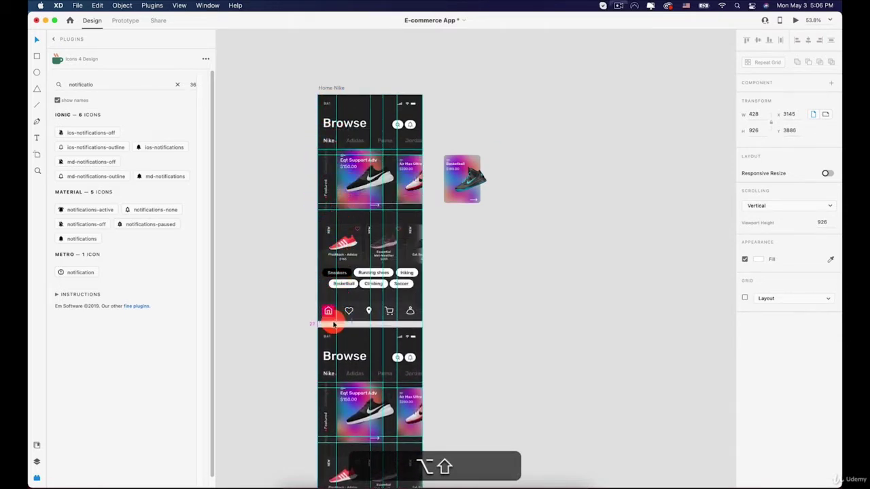
# Undo the artboard duplication and group the three featured shoe cards of the Home Nike artboard.
pyautogui.press('super+z')
pyautogui.click(563, 138)
pyautogui.scroll(2, 563, 136)
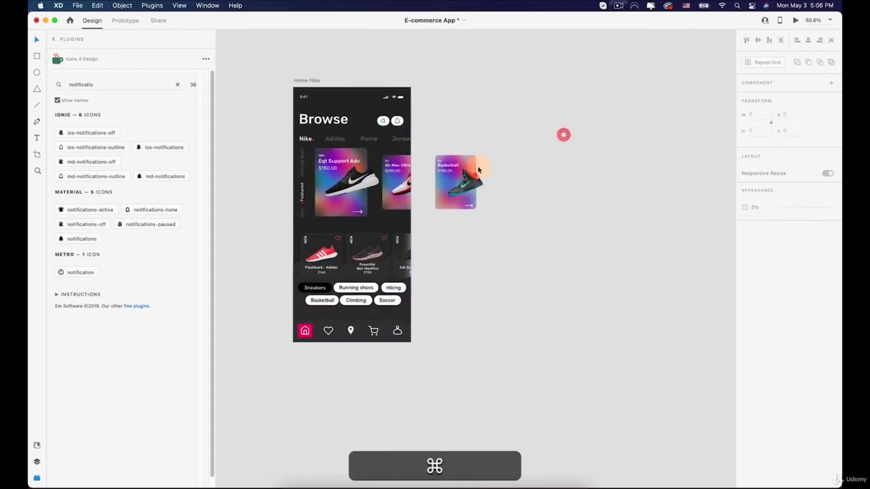
pyautogui.moveTo(452, 170); pyautogui.dragTo(394, 170)
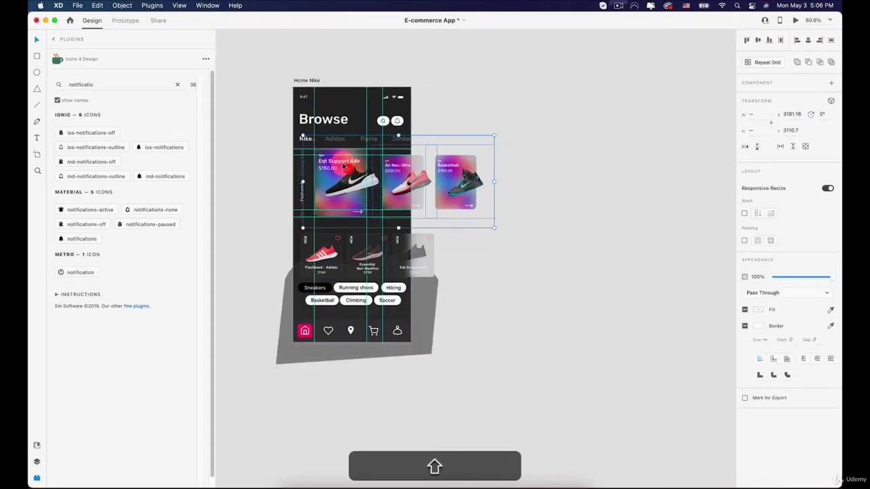
pyautogui.rightClick(343, 165)
pyautogui.click(430, 255)
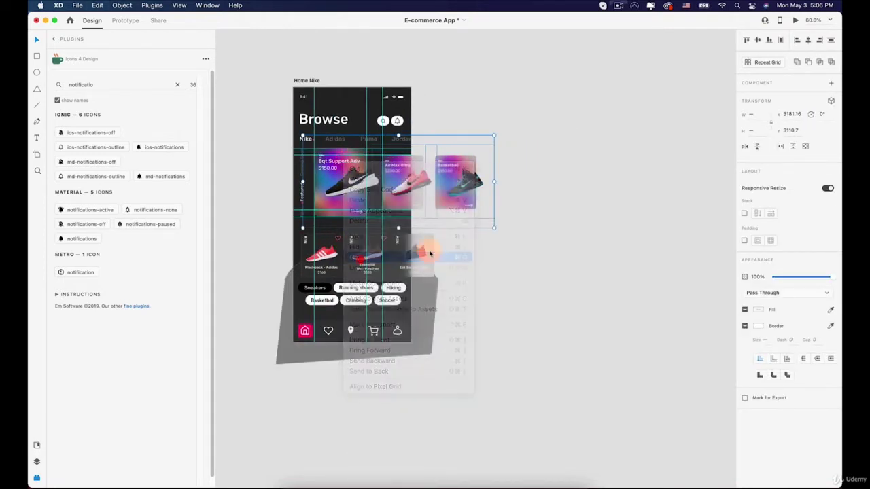
pyautogui.click(509, 184)
# Duplicate the Home Nike artboard directly below the original.
pyautogui.click(315, 80)
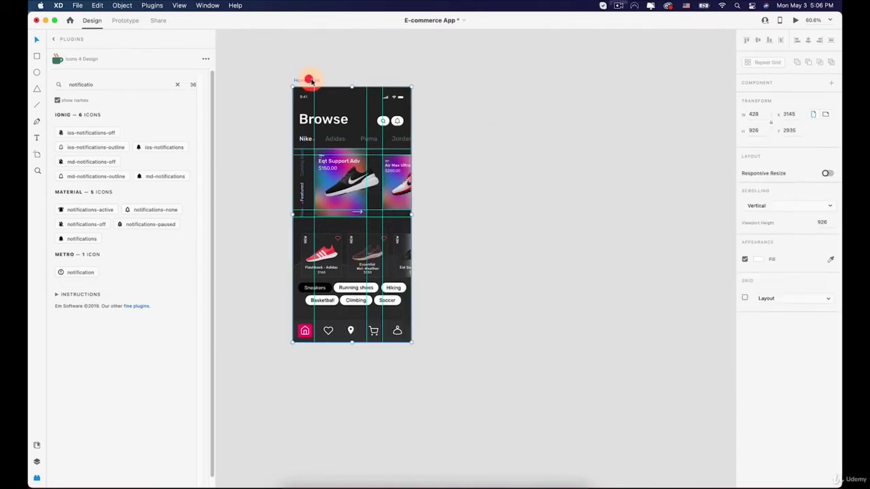
pyautogui.scroll(-3, 314, 81)
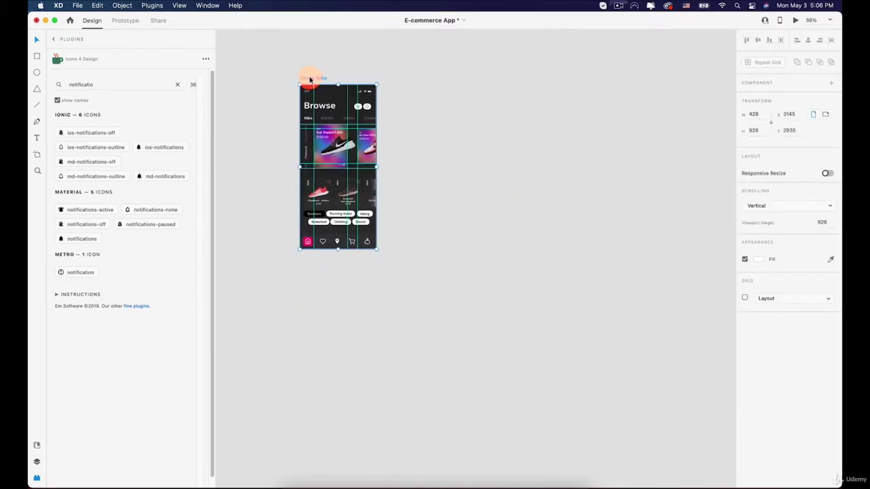
pyautogui.moveTo(309, 80); pyautogui.dragTo(296, 265)
pyautogui.scroll(5, 299, 264)
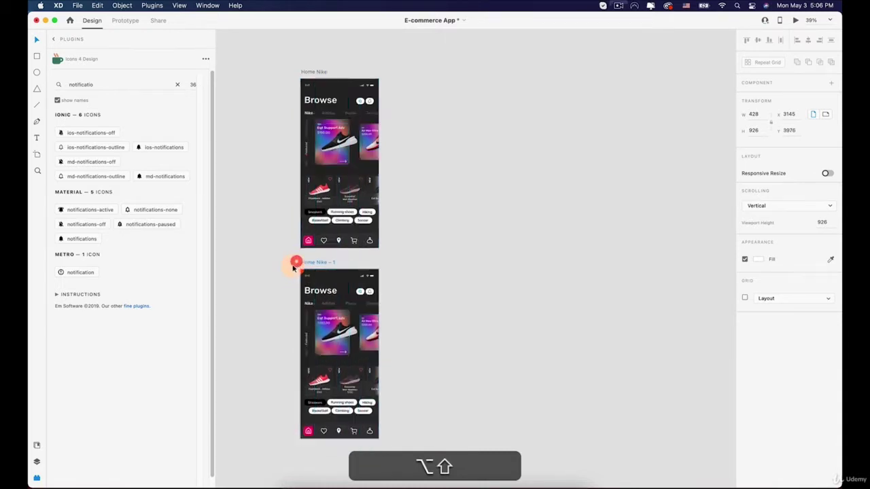
# Rename the duplicated artboard as Home Adidas.
pyautogui.click(325, 269)
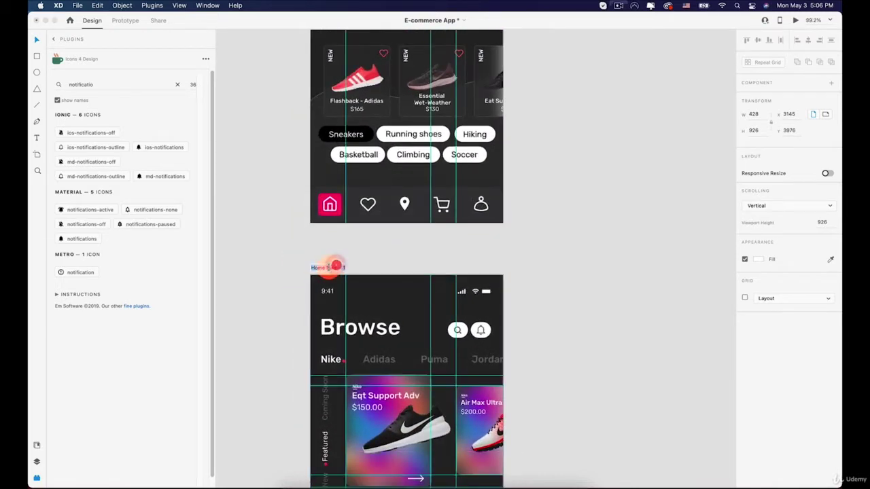
pyautogui.press('shift')
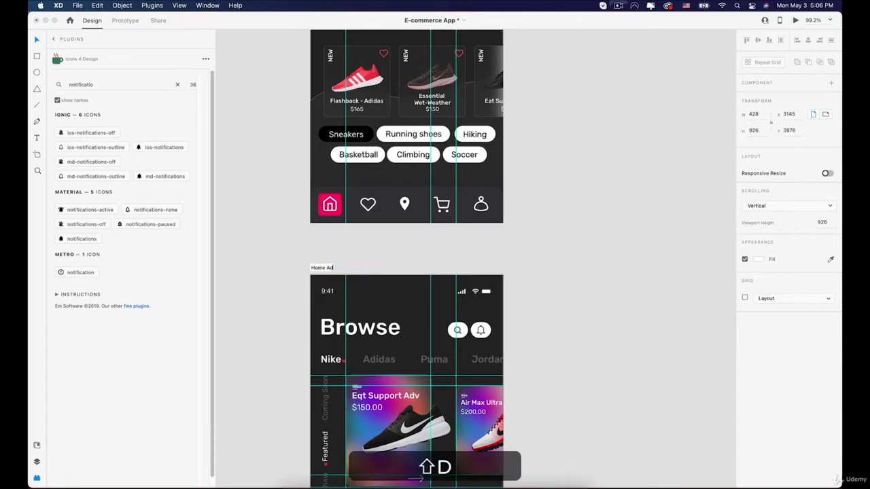
pyautogui.write('Adidas')
pyautogui.press('Return')
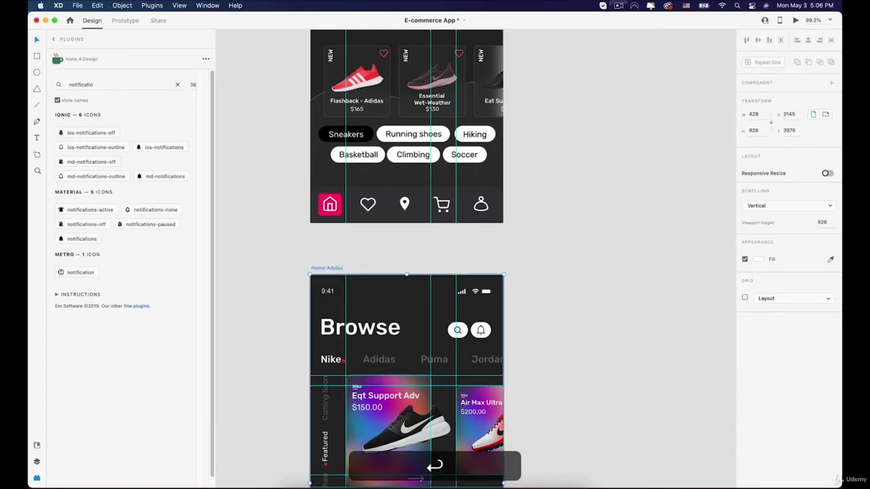
# Duplicate the finished Home Adidas screen from the upper design and place the copy beside the new Home Adidas artboard as a reference.
pyautogui.press('space')
pyautogui.moveTo(433, 300); pyautogui.dragTo(442, 102)
pyautogui.scroll(-6, 446, 170)
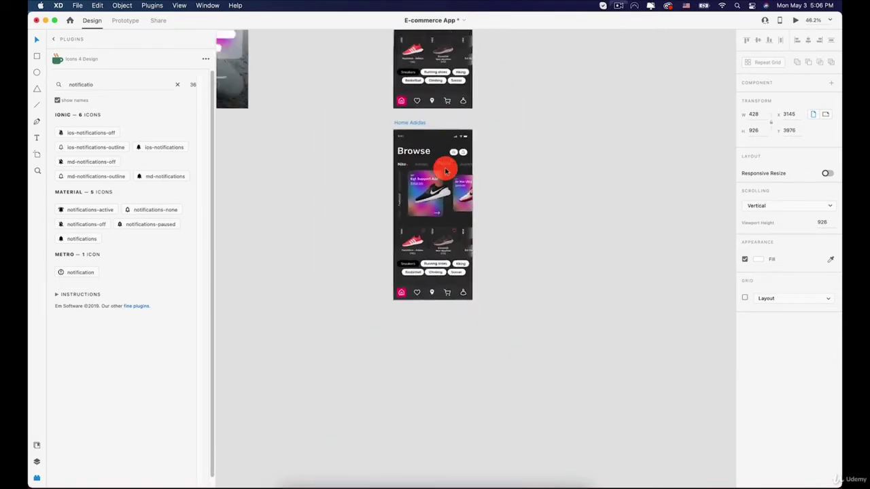
pyautogui.scroll(-2, 446, 171)
pyautogui.click(460, 182)
pyautogui.press('space')
pyautogui.moveTo(378, 87); pyautogui.dragTo(398, 214)
pyautogui.moveTo(369, 118); pyautogui.dragTo(365, 220)
pyautogui.moveTo(375, 110); pyautogui.dragTo(386, 217)
pyautogui.click(291, 74)
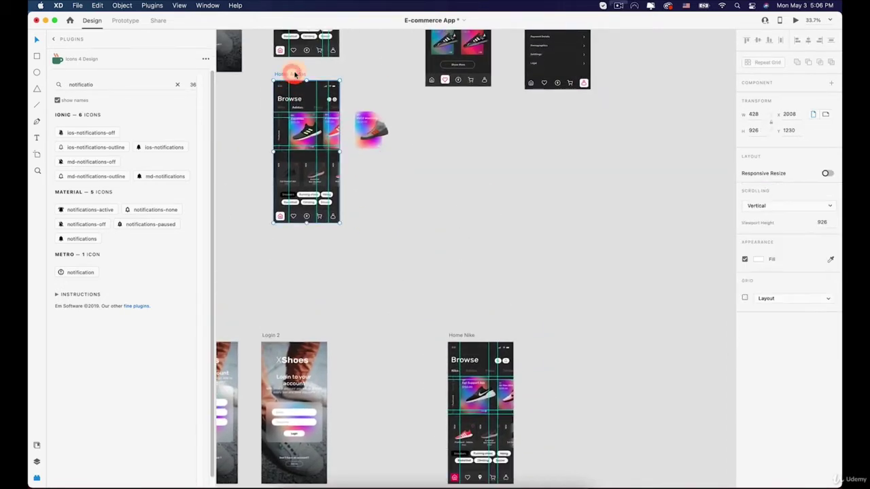
pyautogui.moveTo(295, 74); pyautogui.dragTo(381, 378)
pyautogui.moveTo(412, 314); pyautogui.dragTo(420, 64)
pyautogui.moveTo(385, 132); pyautogui.dragTo(387, 239)
# Move the red indicator dot from the Nike label to just after the Adidas label on the new Home Adidas artboard.
pyautogui.scroll(5, 421, 292)
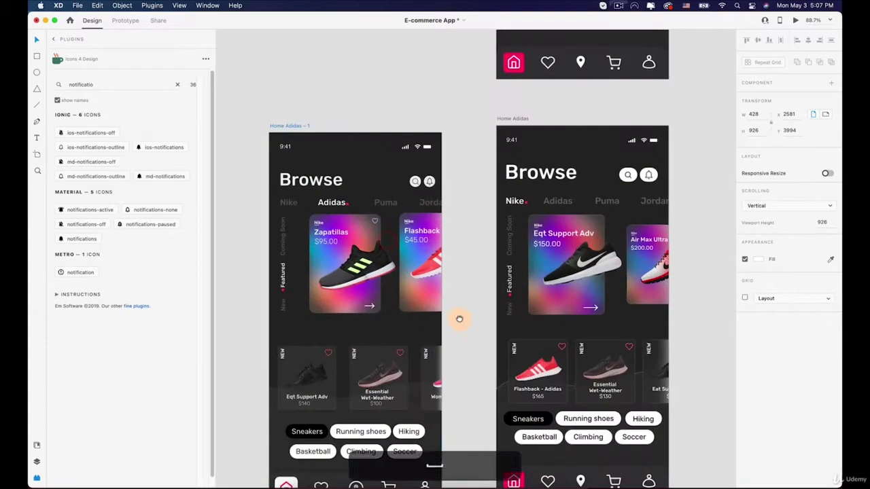
pyautogui.moveTo(460, 319); pyautogui.dragTo(398, 303)
pyautogui.scroll(3, 439, 215)
pyautogui.moveTo(521, 186); pyautogui.dragTo(487, 218)
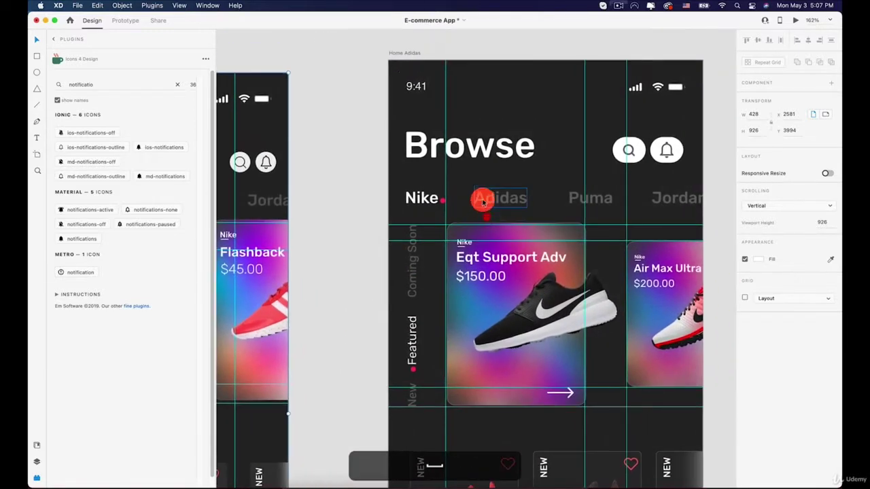
pyautogui.scroll(5, 482, 201)
pyautogui.click(400, 202)
pyautogui.doubleClick(401, 203)
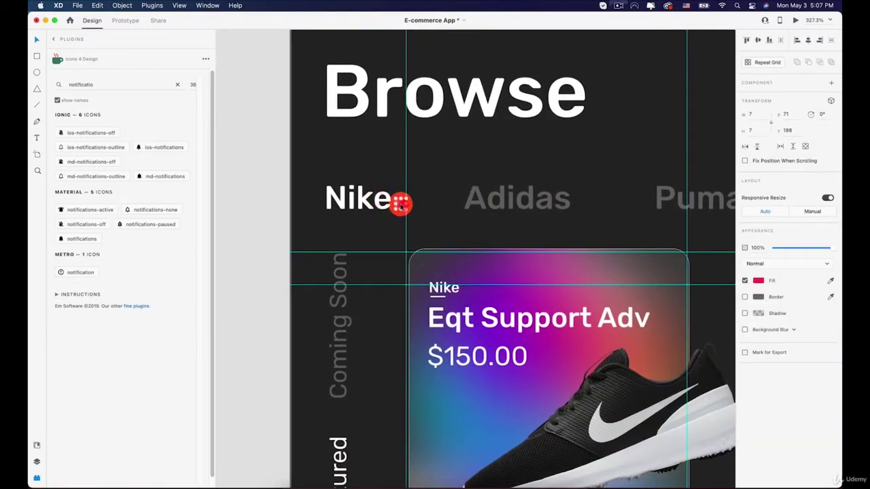
pyautogui.moveTo(401, 203); pyautogui.dragTo(507, 212)
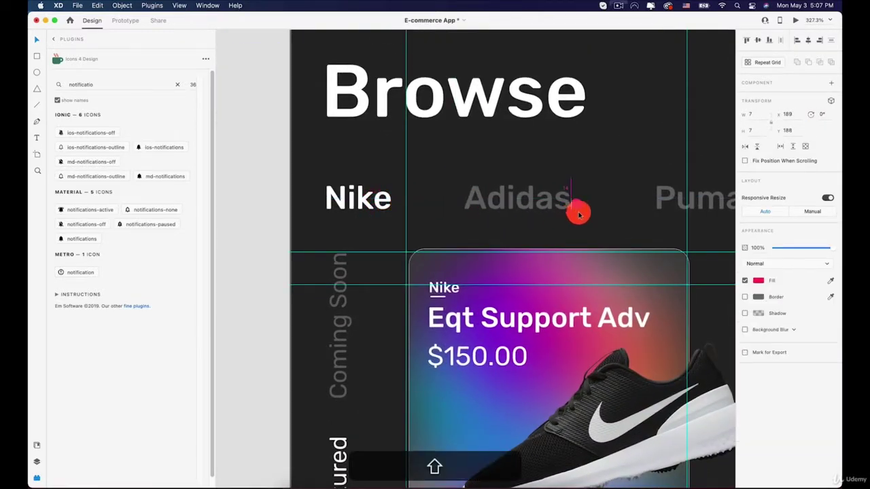
pyautogui.moveTo(579, 215)
pyautogui.mouseDown()
pyautogui.moveTo(537, 201)
pyautogui.moveTo(577, 204)
pyautogui.mouseUp()
pyautogui.press('Right')
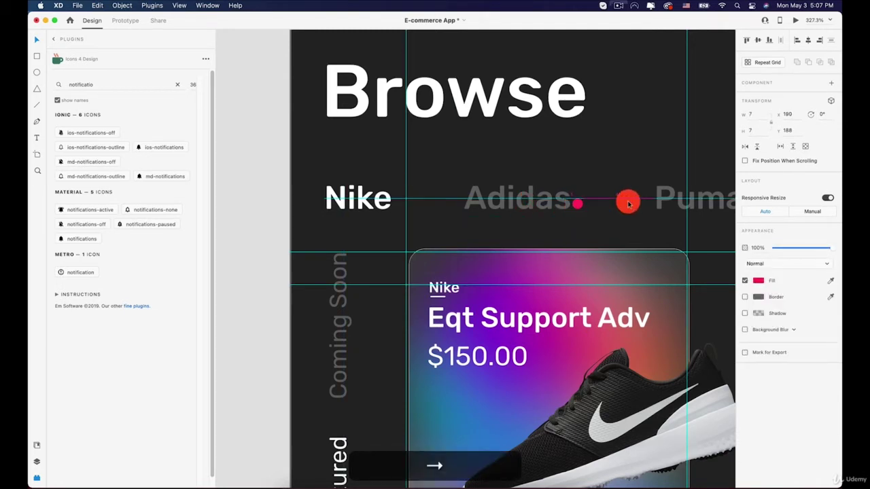
# Set the opacity of the Adidas label to 100% and the Nike label to 30%.
pyautogui.click(548, 197)
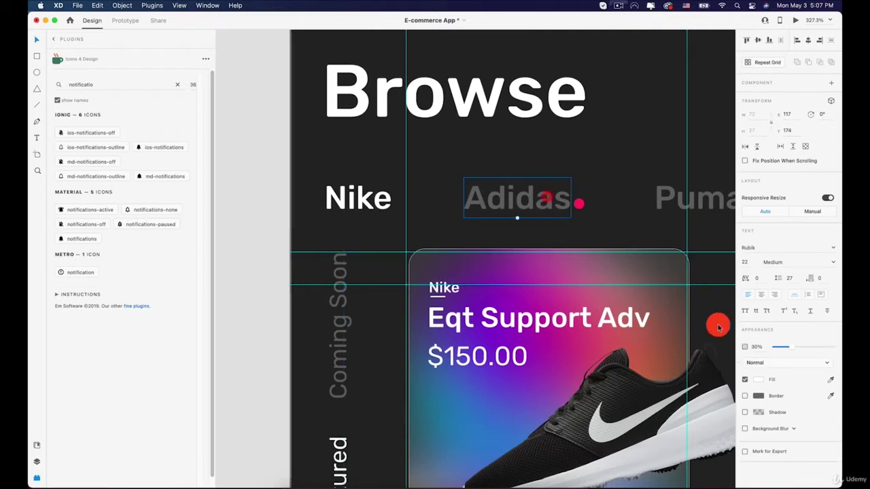
pyautogui.click(830, 349)
pyautogui.click(358, 199)
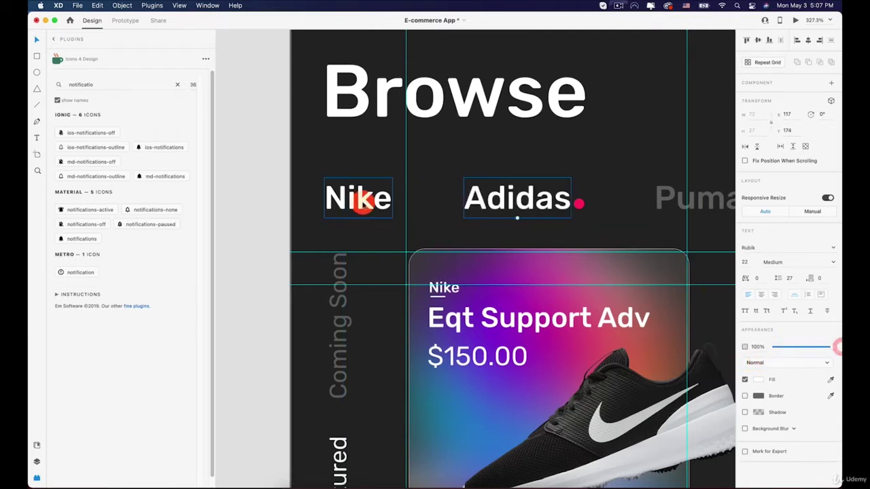
pyautogui.click(757, 347)
pyautogui.write('30')
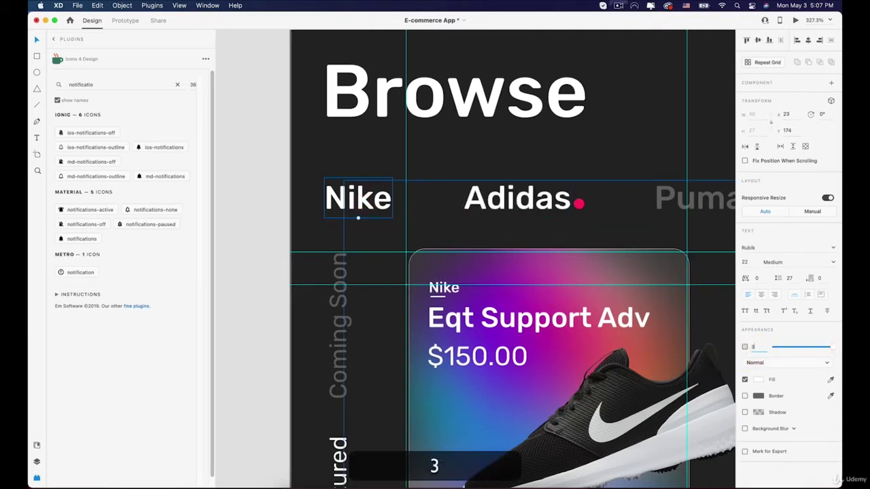
pyautogui.press('Return')
# Copy the black Adidas shoe with lime stripes from the shoe images beside the Map of the App artboard.
pyautogui.scroll(-5, 641, 295)
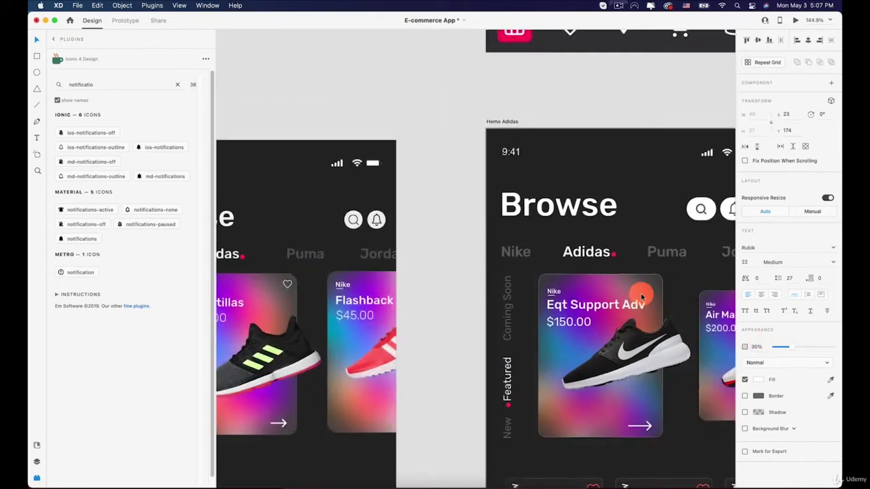
pyautogui.moveTo(640, 296); pyautogui.dragTo(429, 139)
pyautogui.scroll(-3, 537, 231)
pyautogui.click(658, 307)
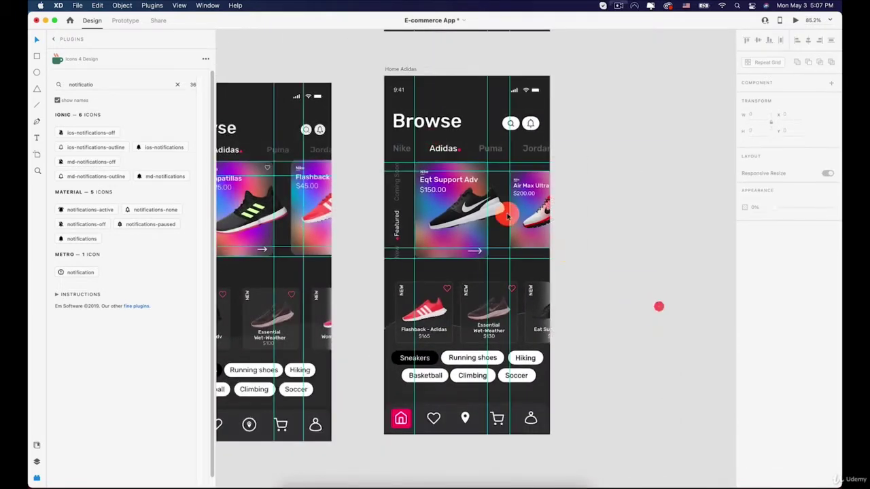
pyautogui.moveTo(381, 200); pyautogui.dragTo(456, 210)
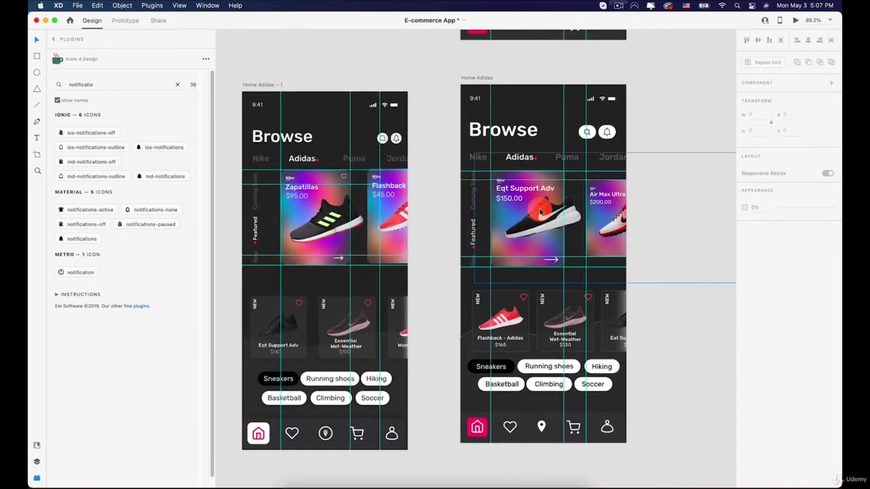
pyautogui.scroll(-5, 543, 216)
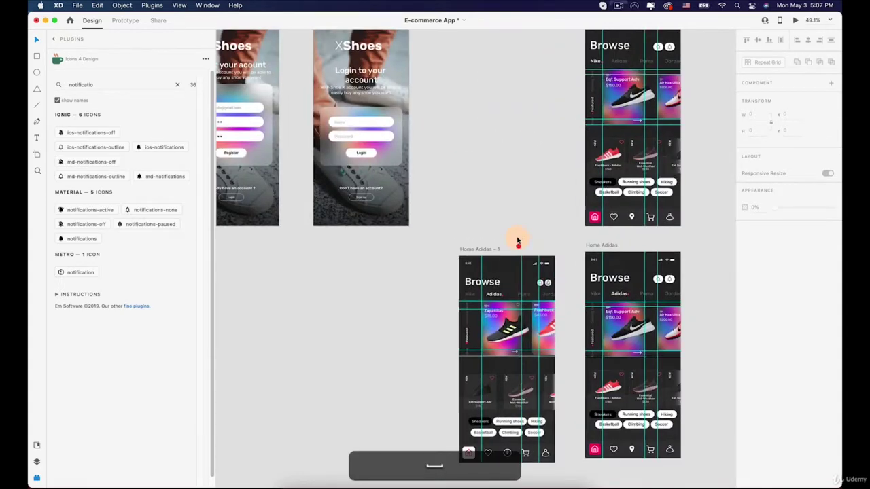
pyautogui.scroll(-6, 484, 292)
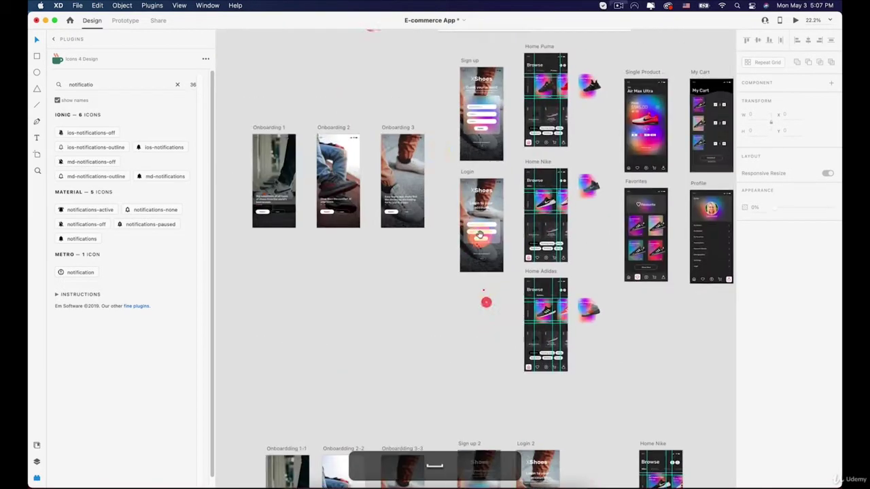
pyautogui.moveTo(458, 185); pyautogui.dragTo(466, 249)
pyautogui.scroll(6, 466, 249)
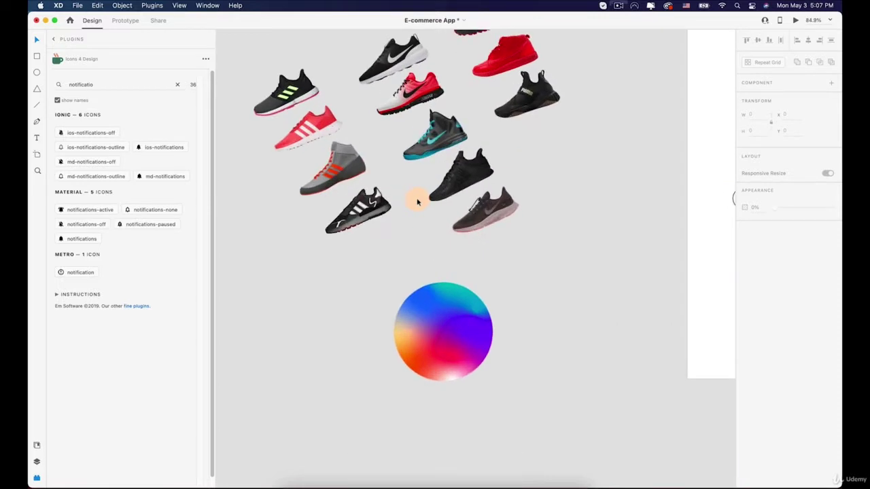
pyautogui.click(268, 91)
pyautogui.press('super')
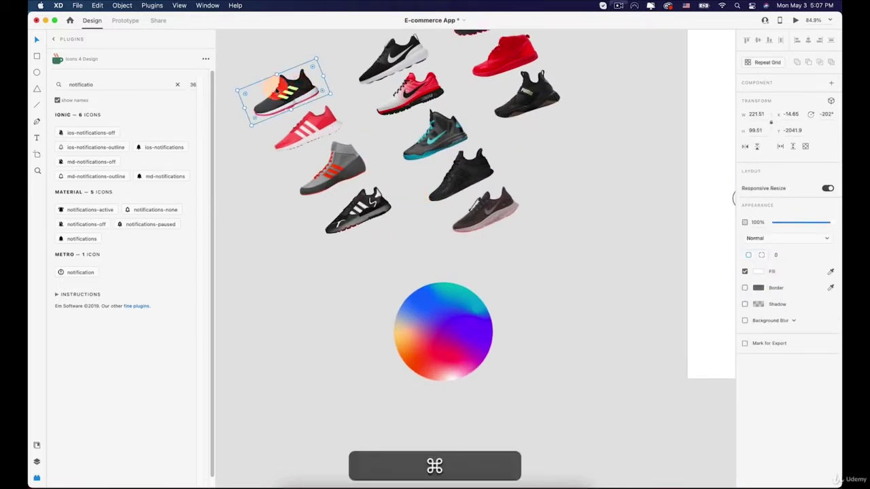
# Paste the copied shoe into the first featured card of the new Home Adidas artboard and delete the Nike shoe there.
pyautogui.scroll(-6, 311, 118)
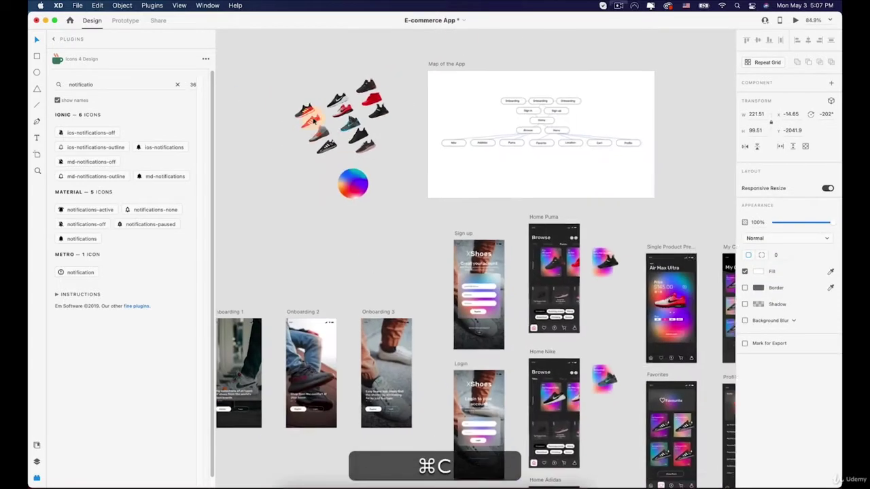
pyautogui.moveTo(444, 192); pyautogui.dragTo(381, 85)
pyautogui.moveTo(524, 207); pyautogui.dragTo(365, 93)
pyautogui.moveTo(434, 283); pyautogui.dragTo(408, 85)
pyautogui.scroll(-5, 485, 96)
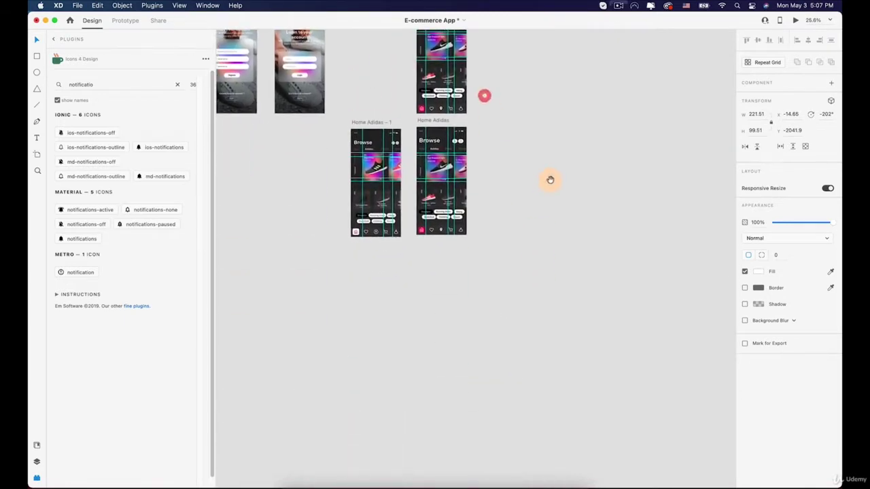
pyautogui.scroll(8, 406, 190)
pyautogui.moveTo(441, 163); pyautogui.dragTo(423, 245)
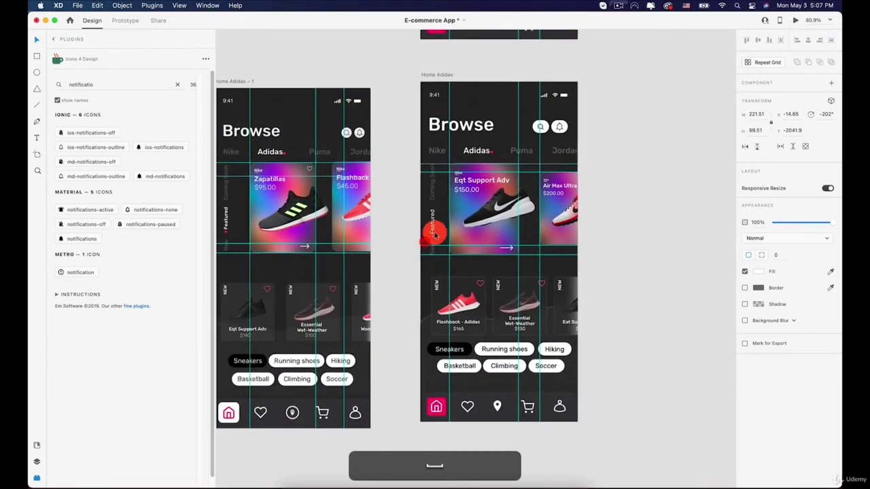
pyautogui.doubleClick(495, 204)
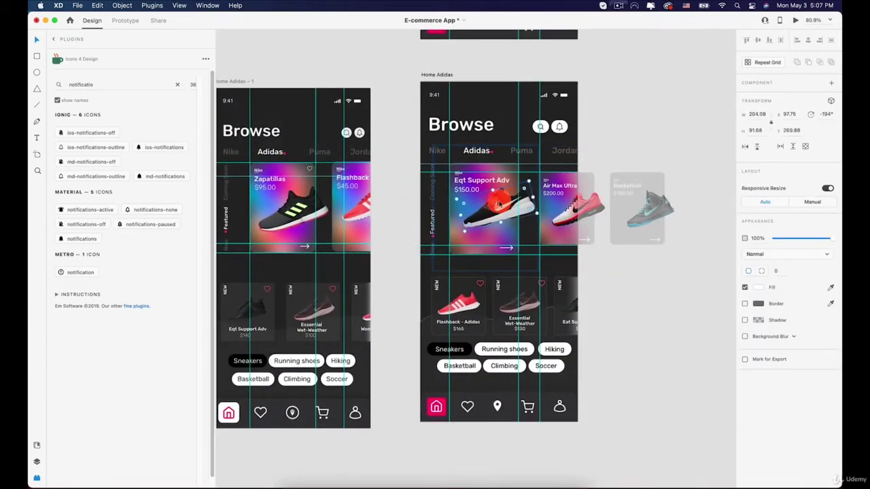
pyautogui.press('super+v')
pyautogui.scroll(8, 500, 204)
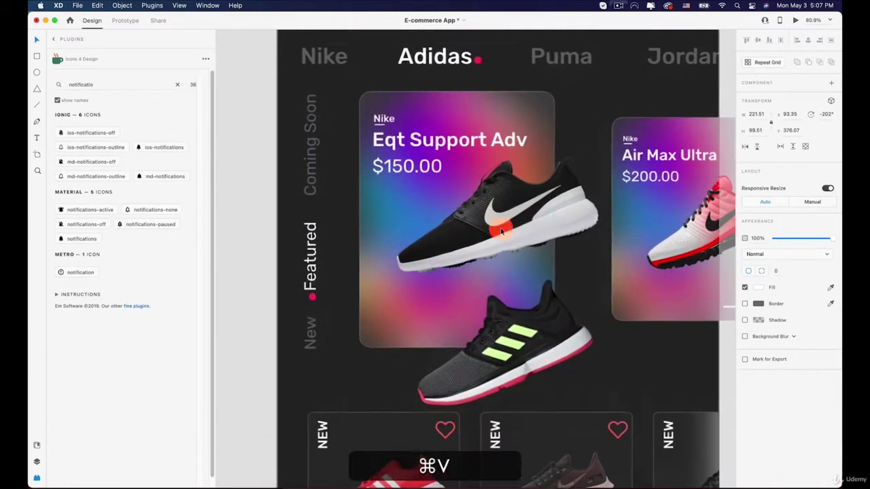
pyautogui.moveTo(502, 318); pyautogui.dragTo(463, 206)
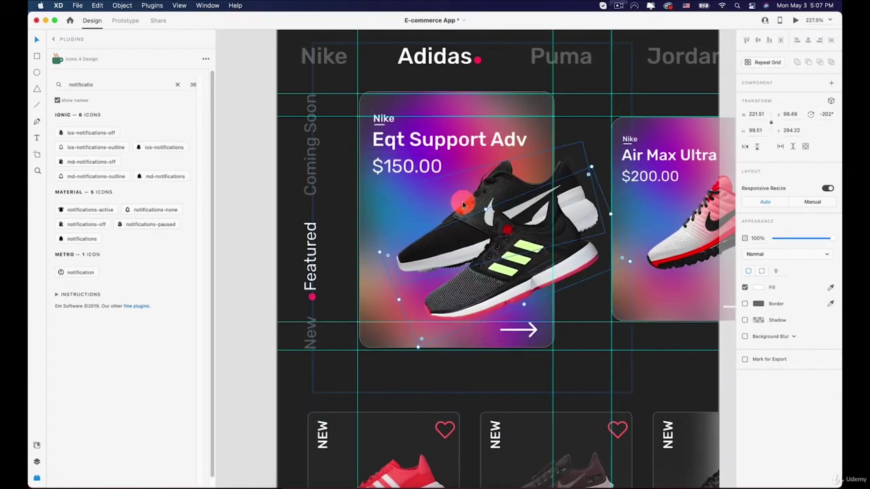
pyautogui.press('Delete')
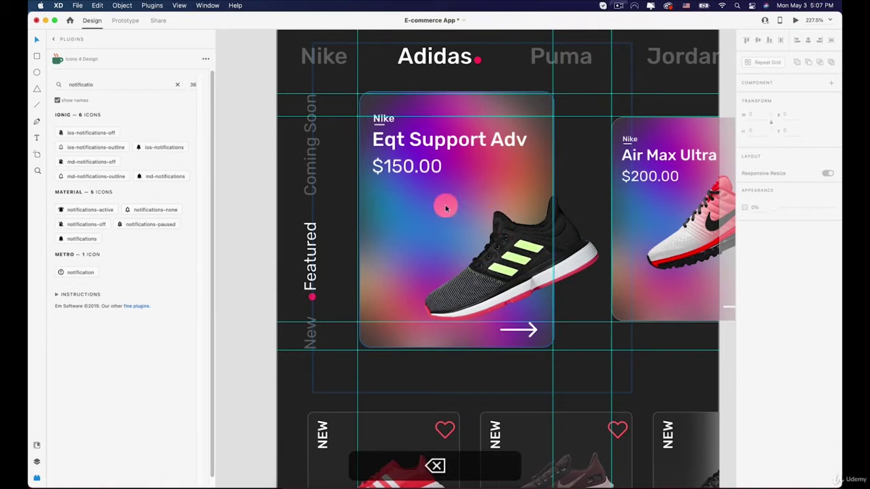
# Position the pasted shoe at about X 83.64, Y 268.33 on the card and rotate it to about -196°.
pyautogui.moveTo(538, 266); pyautogui.dragTo(517, 233)
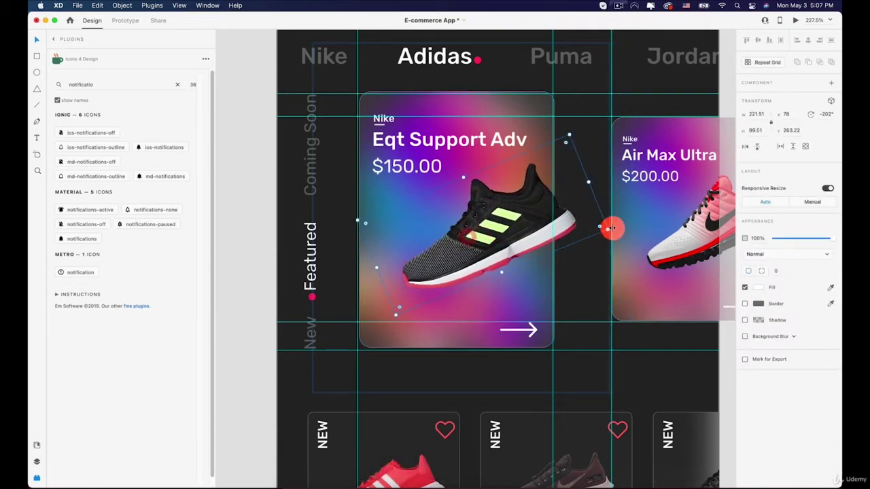
pyautogui.moveTo(609, 230); pyautogui.dragTo(604, 243)
pyautogui.moveTo(496, 227); pyautogui.dragTo(497, 221)
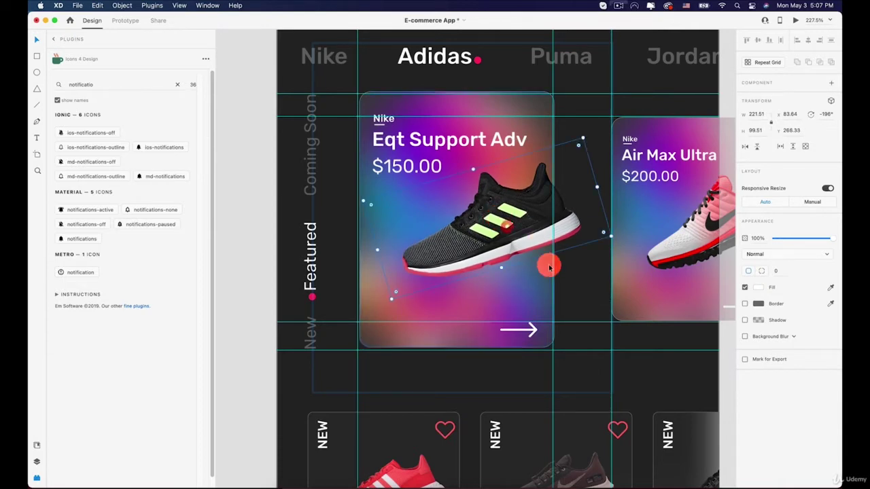
# Retitle the first featured card of Home Adidas as Zapatillas and set its price to $95.00.
pyautogui.scroll(-6, 550, 267)
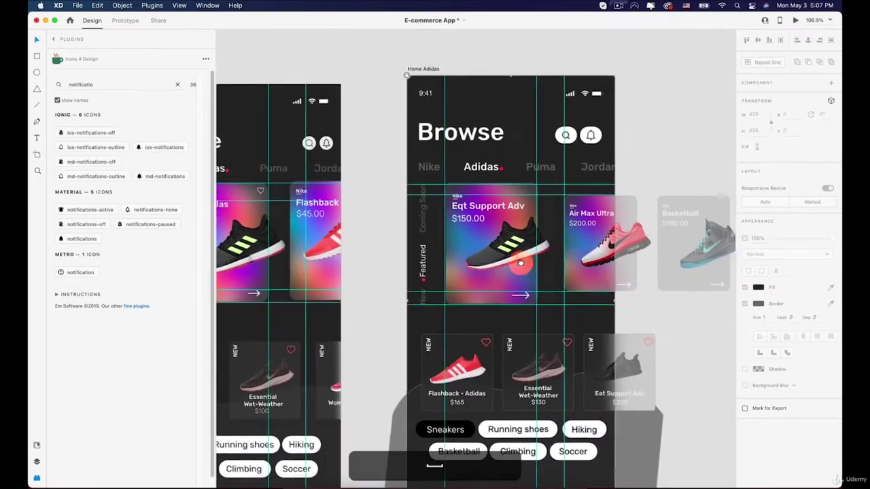
pyautogui.hscroll(5, 519, 263)
pyautogui.scroll(-4, 481, 265)
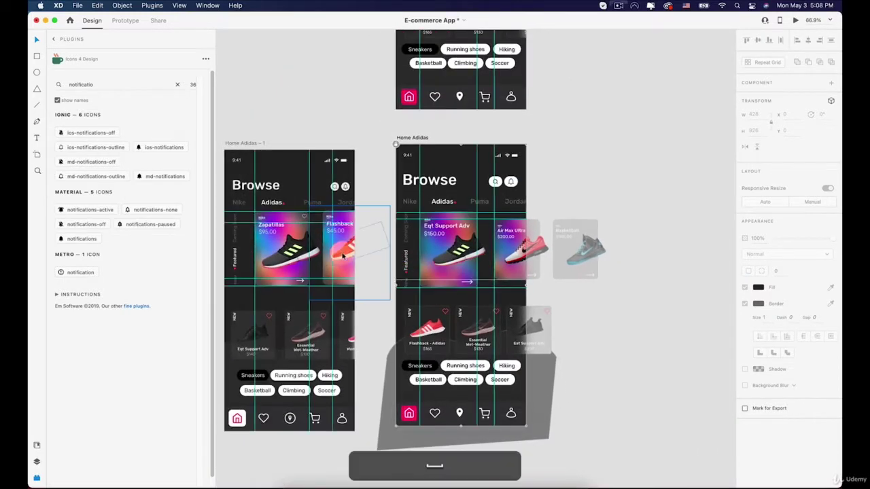
pyautogui.hscroll(2, 484, 279)
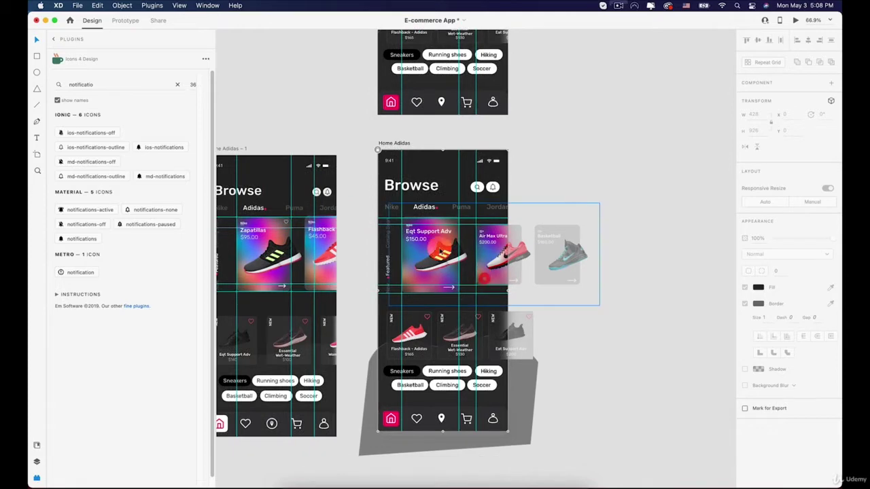
pyautogui.hscroll(-3, 439, 251)
pyautogui.scroll(5, 279, 235)
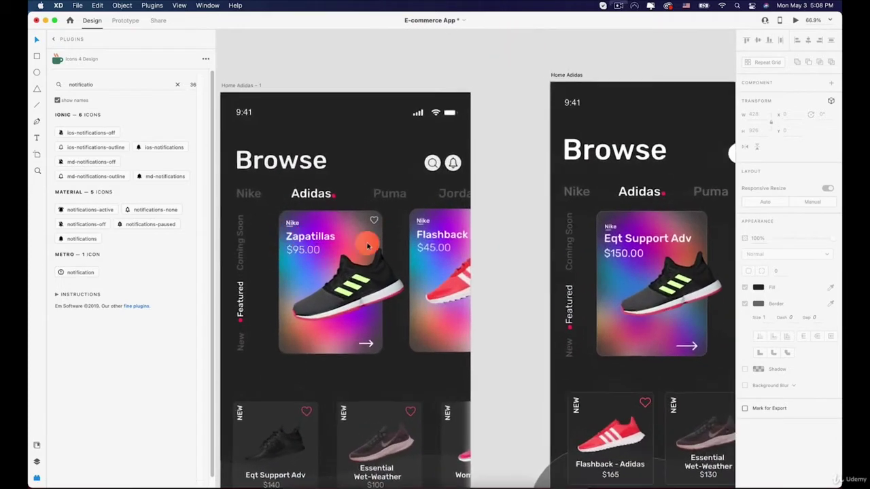
pyautogui.click(618, 239)
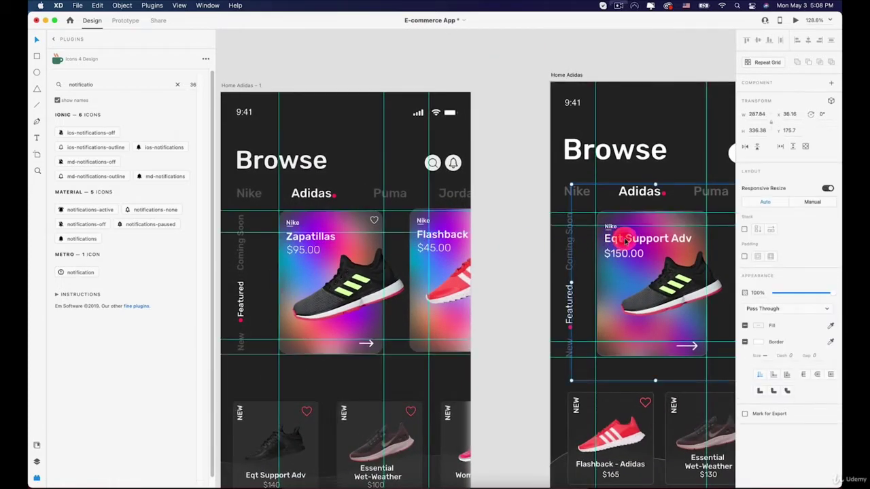
pyautogui.doubleClick(624, 240)
pyautogui.doubleClick(624, 239)
pyautogui.hotkey('shift', 'z')
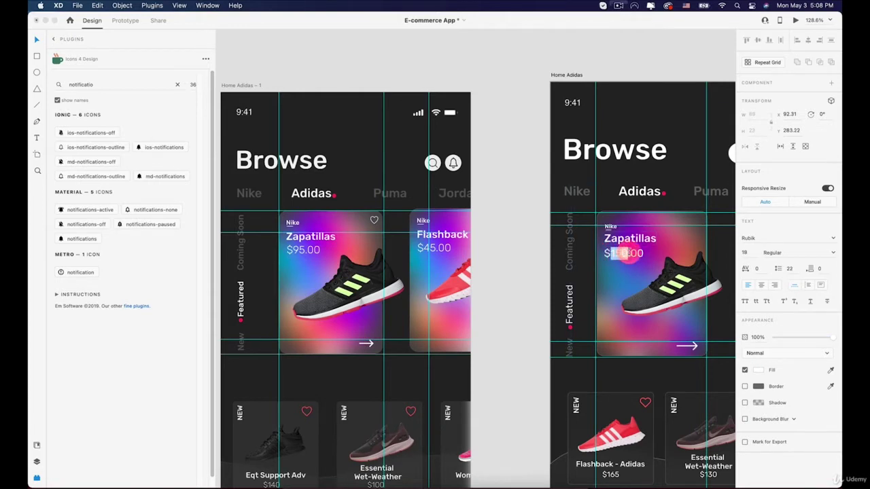
pyautogui.write('9')
pyautogui.click(638, 302)
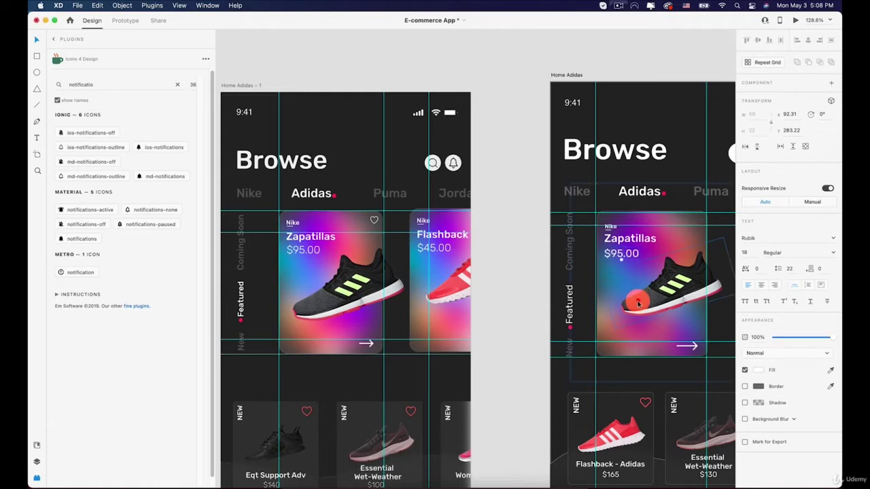
# Change the brand label above the Zapatillas title to Adidas.
pyautogui.moveTo(647, 294); pyautogui.dragTo(482, 266)
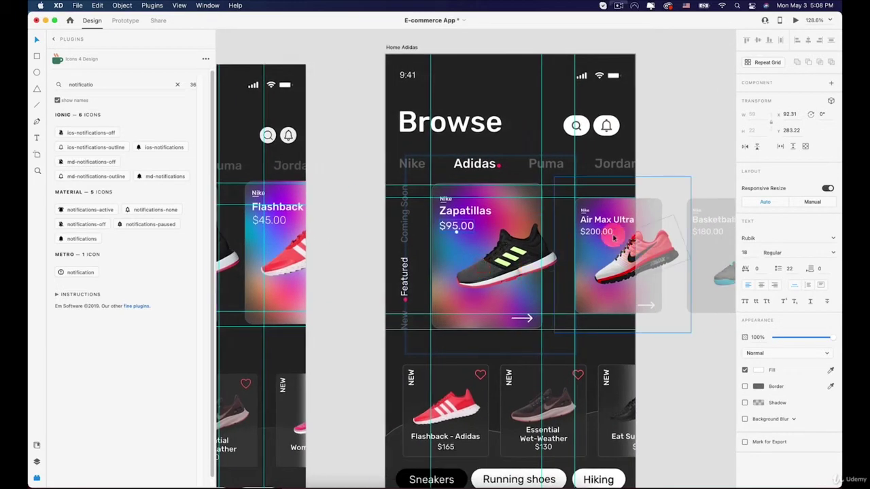
pyautogui.click(600, 217)
pyautogui.doubleClick(601, 220)
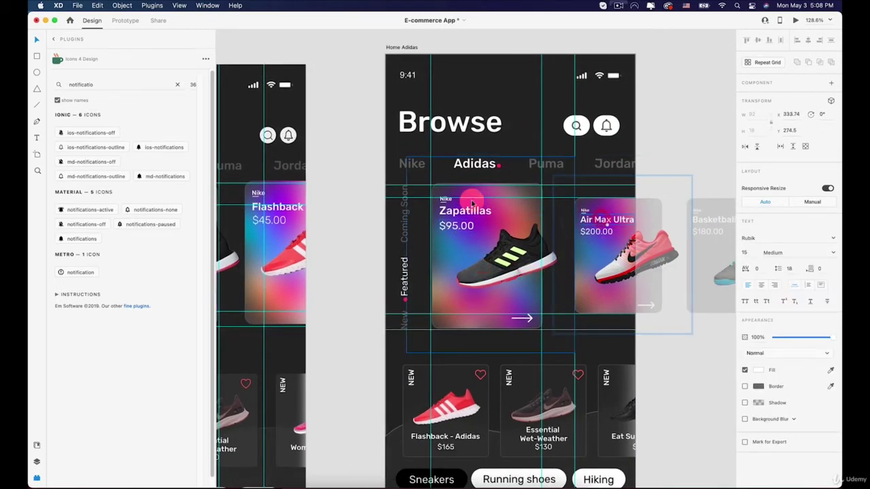
pyautogui.scroll(5, 445, 203)
pyautogui.click(447, 195)
pyautogui.moveTo(448, 195); pyautogui.dragTo(693, 241)
pyautogui.hscroll(6, 690, 295)
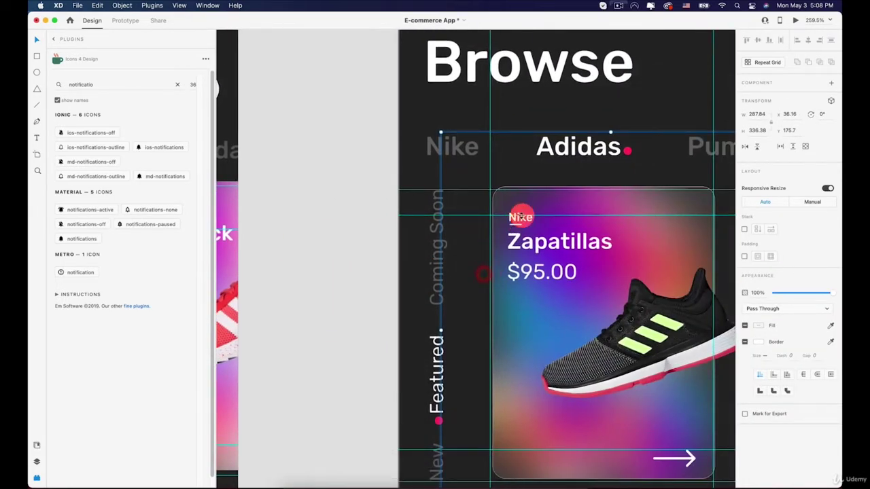
pyautogui.doubleClick(521, 217)
pyautogui.press('shift')
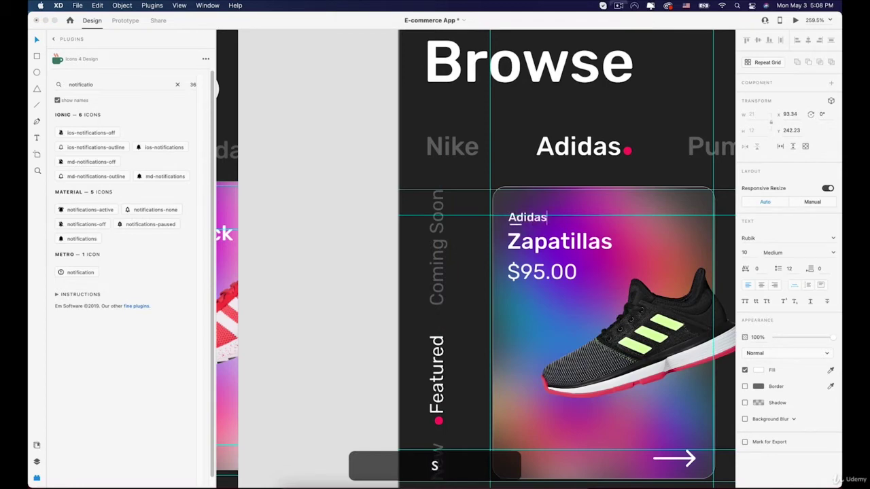
pyautogui.click(516, 294)
# Change the second featured card's brand label to Adidas and its shoe title to Flashback.
pyautogui.press('space')
pyautogui.moveTo(561, 295); pyautogui.dragTo(329, 282)
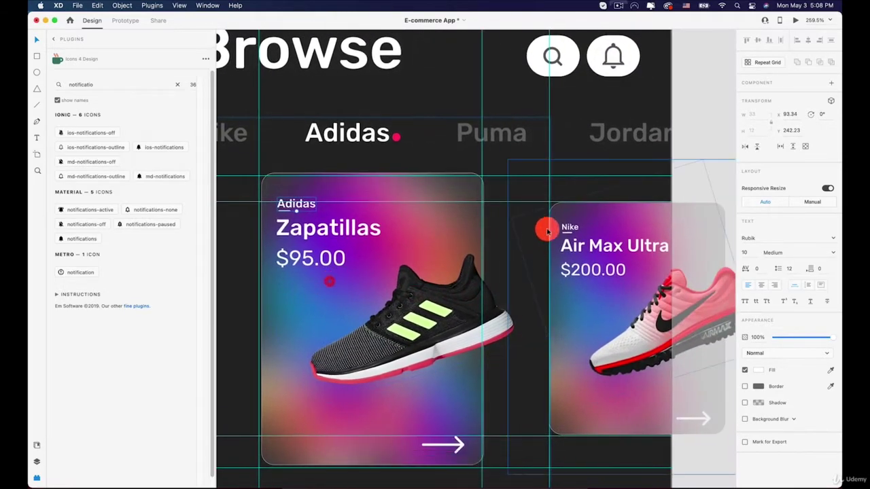
pyautogui.doubleClick(571, 228)
pyautogui.doubleClick(571, 227)
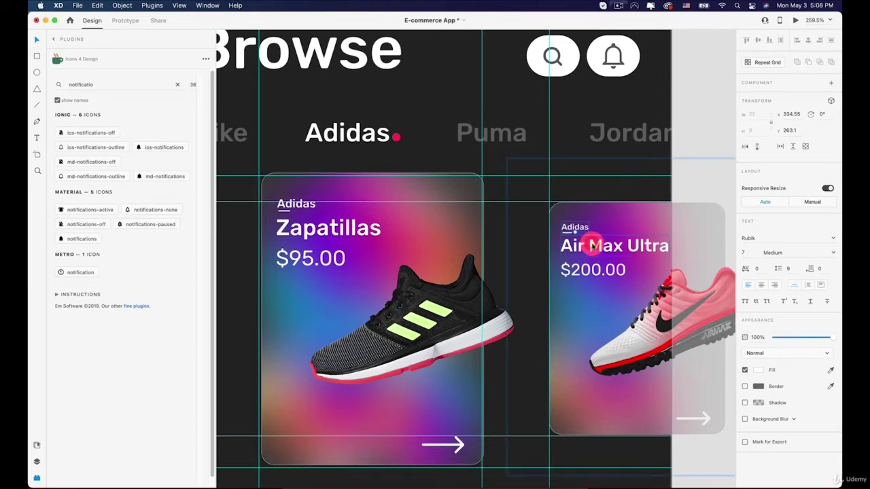
pyautogui.scroll(-3, 595, 248)
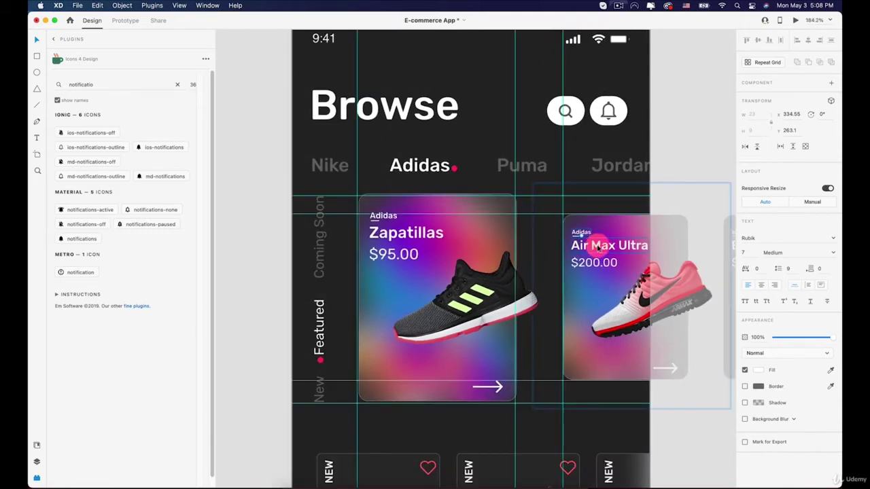
pyautogui.doubleClick(596, 246)
pyautogui.write('Flashback')
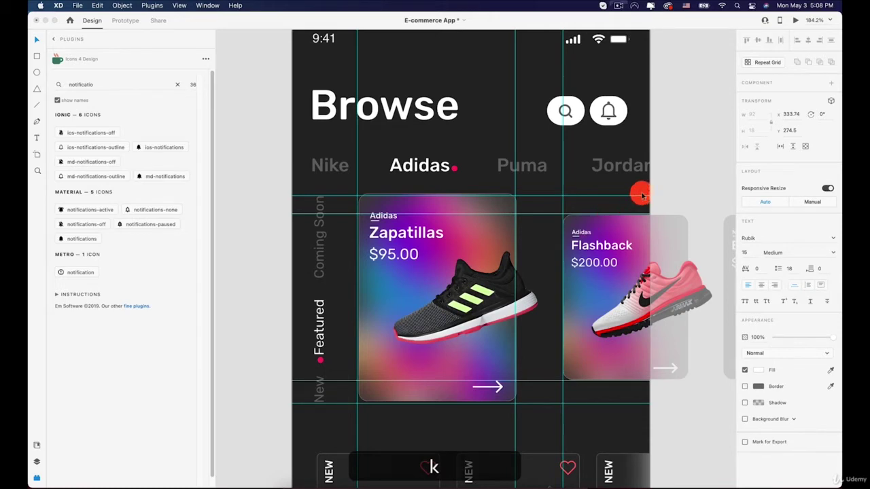
pyautogui.click(682, 172)
# Copy the red Adidas shoe with white stripes from the shoe images beside the Map of the App artboard.
pyautogui.scroll(-10, 623, 171)
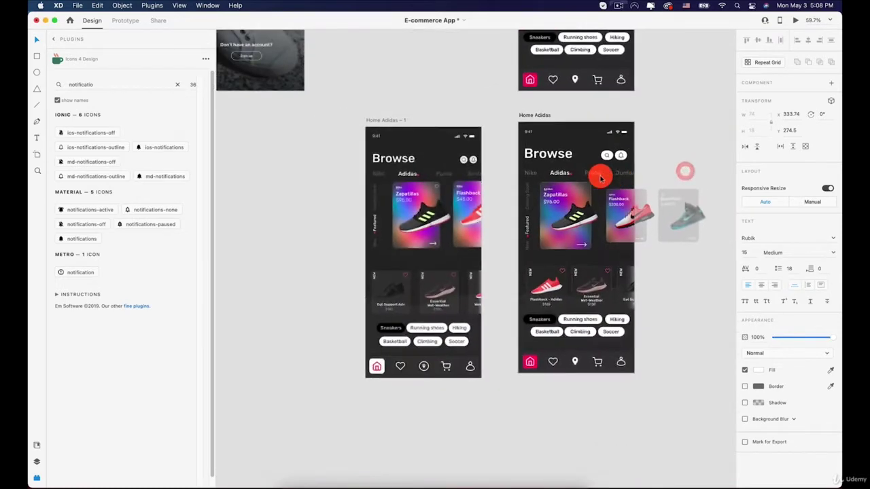
pyautogui.press('space')
pyautogui.moveTo(429, 109); pyautogui.dragTo(450, 256)
pyautogui.moveTo(437, 76); pyautogui.dragTo(480, 303)
pyautogui.moveTo(406, 122); pyautogui.dragTo(466, 256)
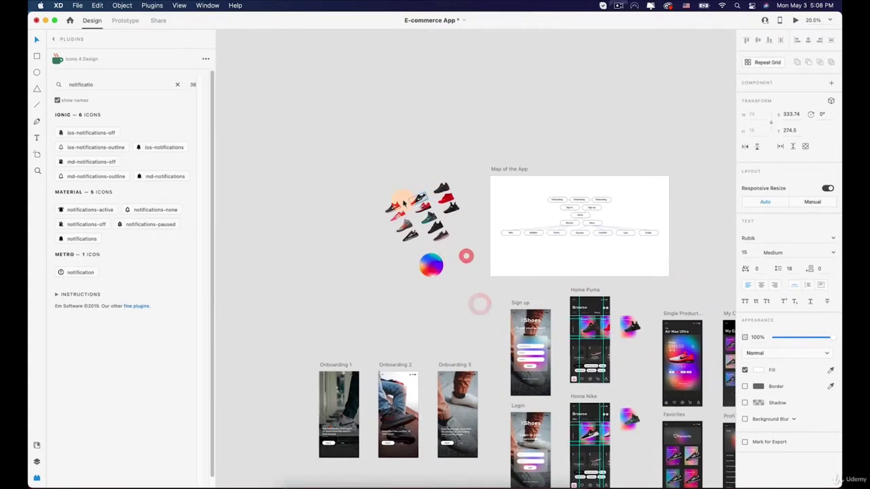
pyautogui.scroll(6, 400, 204)
pyautogui.click(401, 230)
pyautogui.press('super+c')
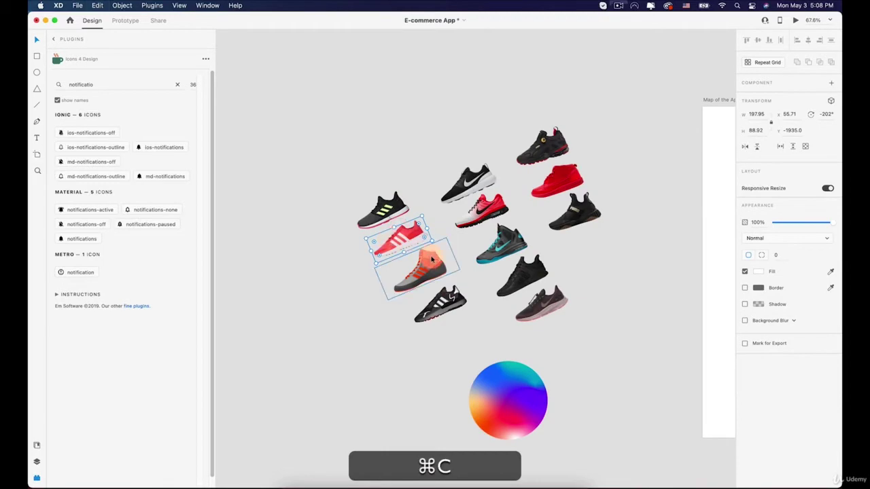
# Paste the copied red shoe into the featured cards of the Home Adidas artboard.
pyautogui.scroll(-10, 523, 326)
pyautogui.scroll(10, 523, 326)
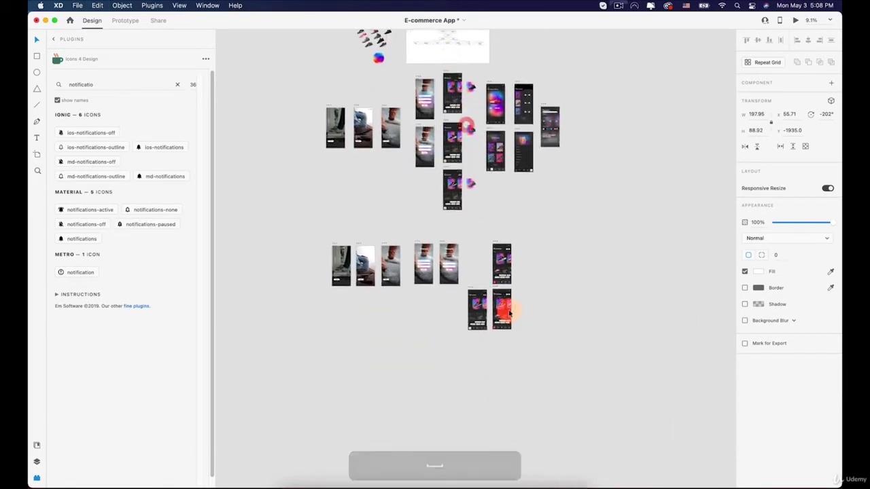
pyautogui.scroll(1, 488, 277)
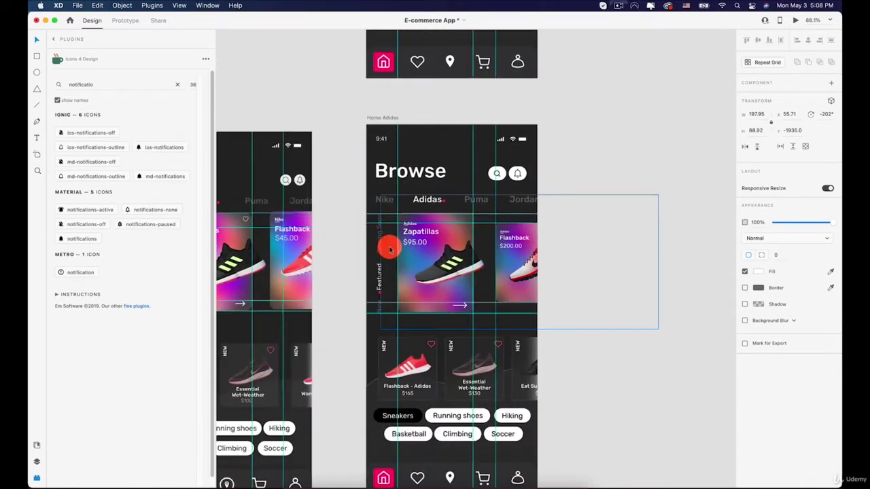
pyautogui.click(524, 269)
pyautogui.doubleClick(525, 269)
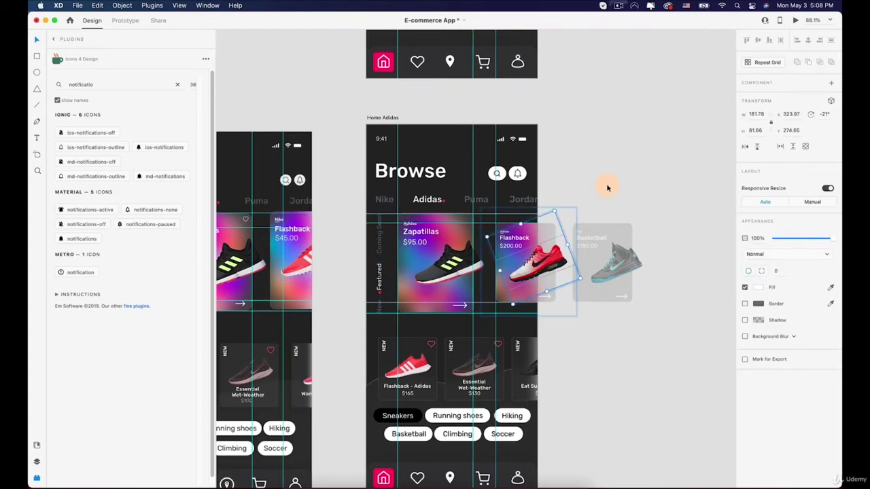
pyautogui.press('super+v')
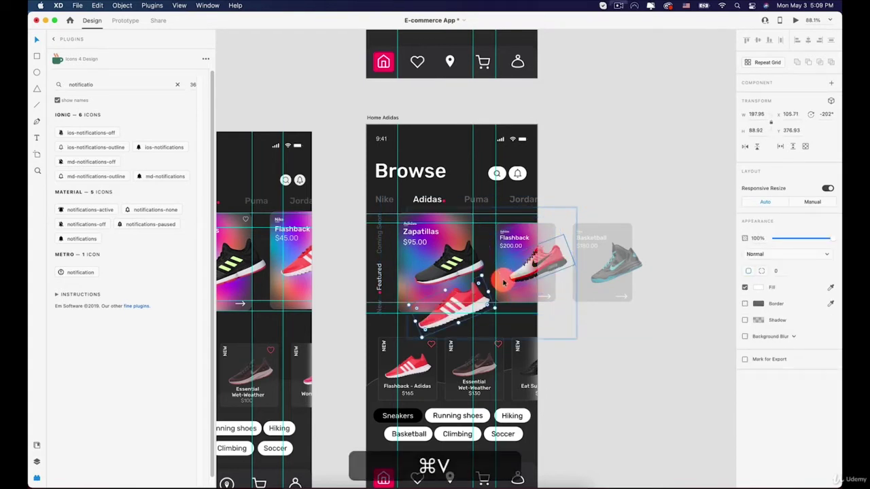
# Move the pasted red shoe onto the Flashback card and delete the Nike shoe there.
pyautogui.click(590, 196)
pyautogui.scroll(6, 515, 269)
pyautogui.click(421, 343)
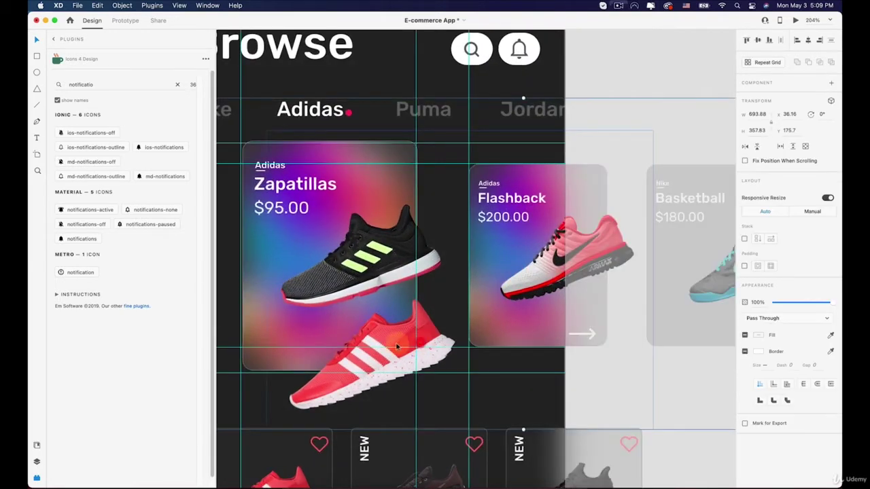
pyautogui.doubleClick(384, 336)
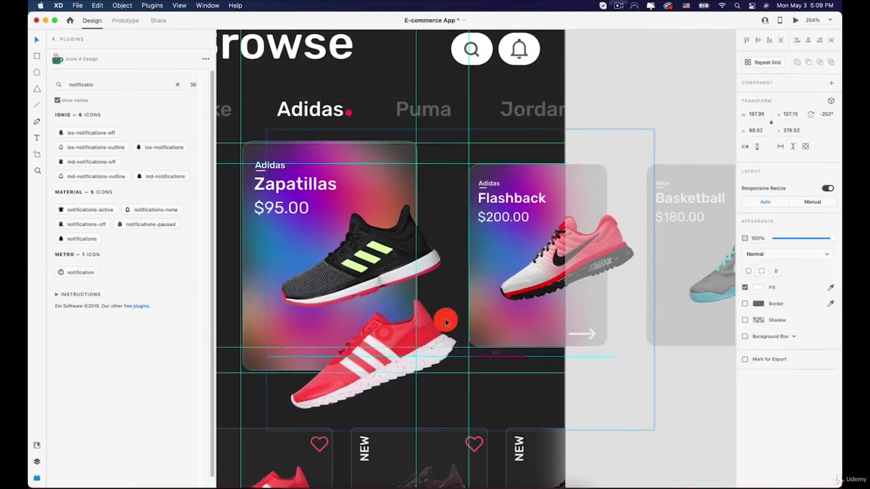
pyautogui.moveTo(384, 336); pyautogui.dragTo(554, 277)
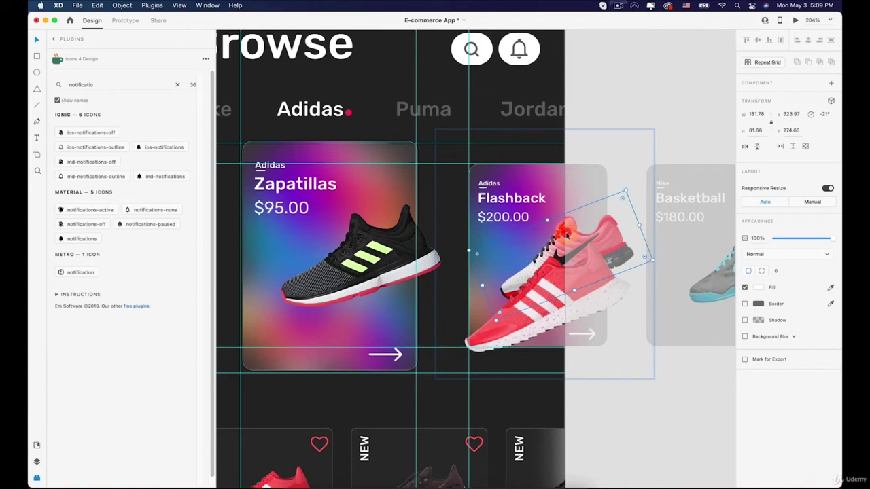
pyautogui.press('BackSpace')
# Scale the red shoe down to about 161 × 72 and place it at about X 335.77, Y 279.82 on the Flashback card.
pyautogui.moveTo(547, 289); pyautogui.dragTo(567, 236)
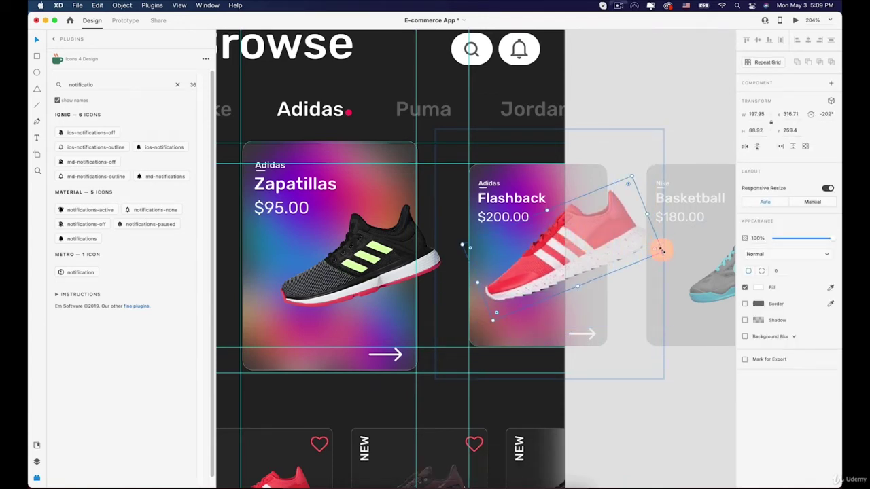
pyautogui.moveTo(661, 250); pyautogui.dragTo(624, 251)
pyautogui.moveTo(546, 242); pyautogui.dragTo(522, 248)
pyautogui.scroll(-3, 563, 246)
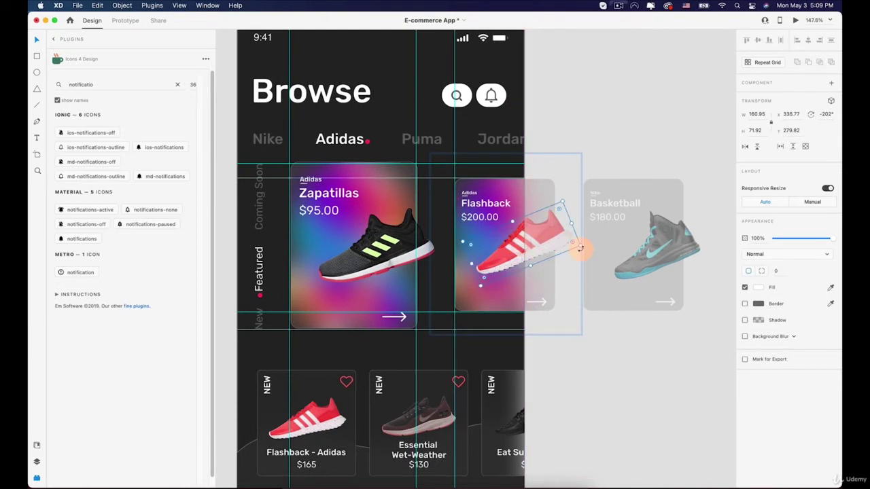
pyautogui.click(625, 374)
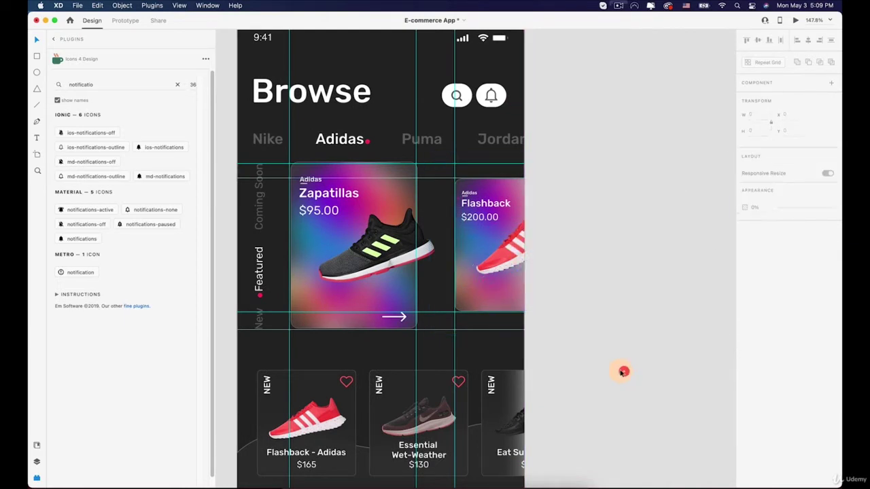
# Shift the red shoe on the Flashback card horizontally to about X 339.91.
pyautogui.hscroll(2, 624, 369)
pyautogui.click(487, 247)
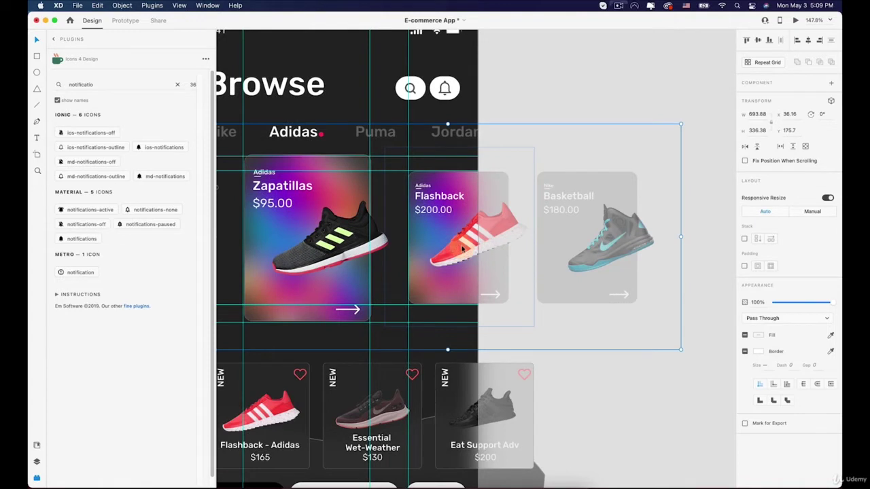
pyautogui.doubleClick(462, 250)
pyautogui.doubleClick(463, 251)
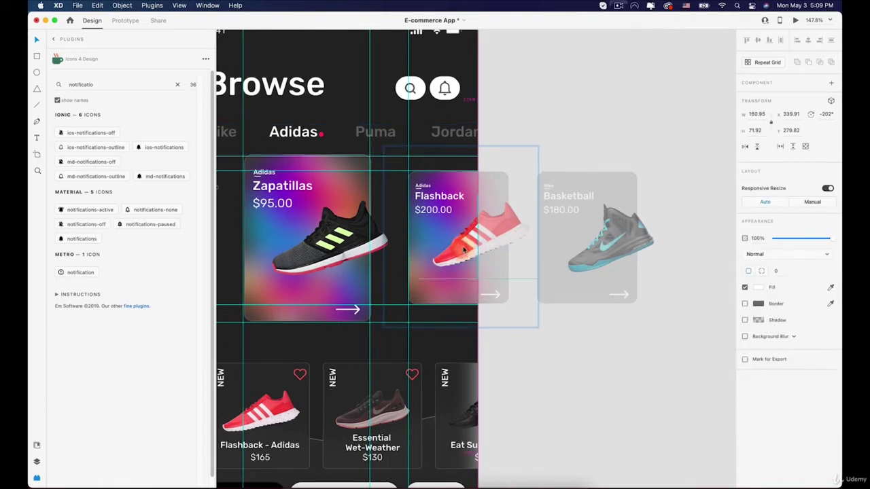
pyautogui.click(618, 361)
# Copy the grey high-top shoe with orange stripes from the shoe images as the replacement for the Basketball card's shoe.
pyautogui.click(583, 266)
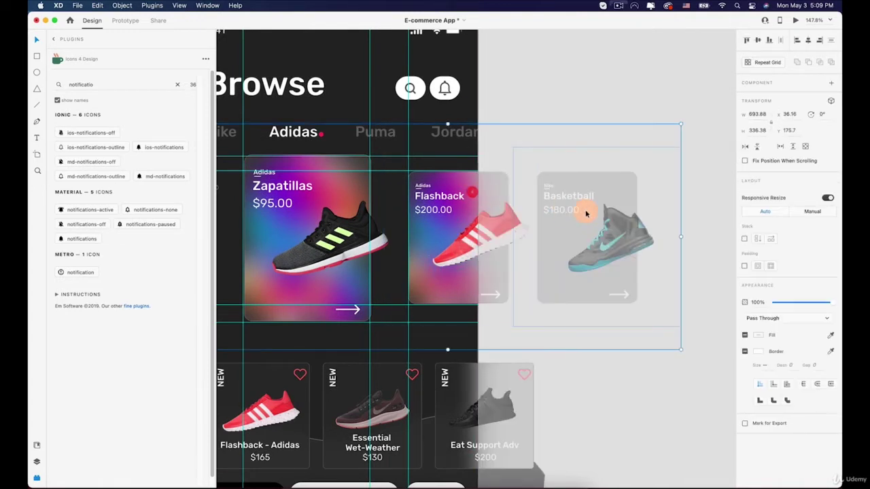
pyautogui.doubleClick(586, 212)
pyautogui.doubleClick(602, 238)
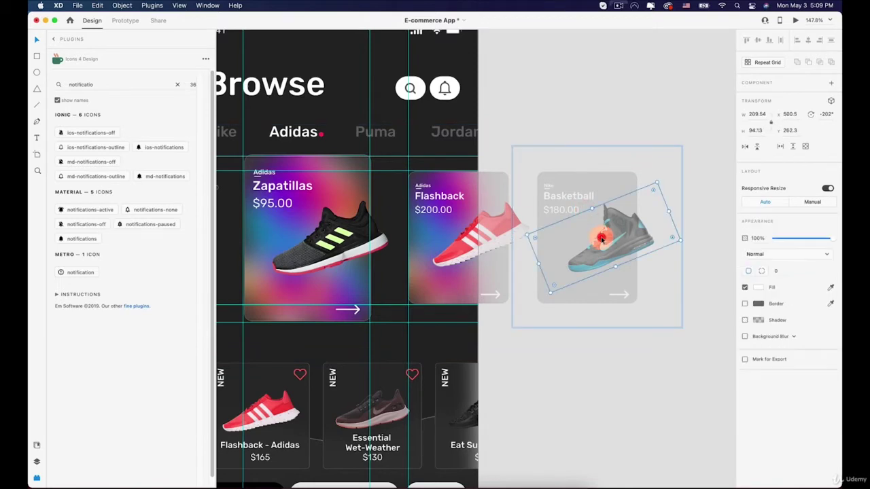
pyautogui.scroll(-10, 587, 234)
pyautogui.press('space')
pyautogui.moveTo(293, 31); pyautogui.dragTo(482, 391)
pyautogui.moveTo(416, 141); pyautogui.dragTo(452, 282)
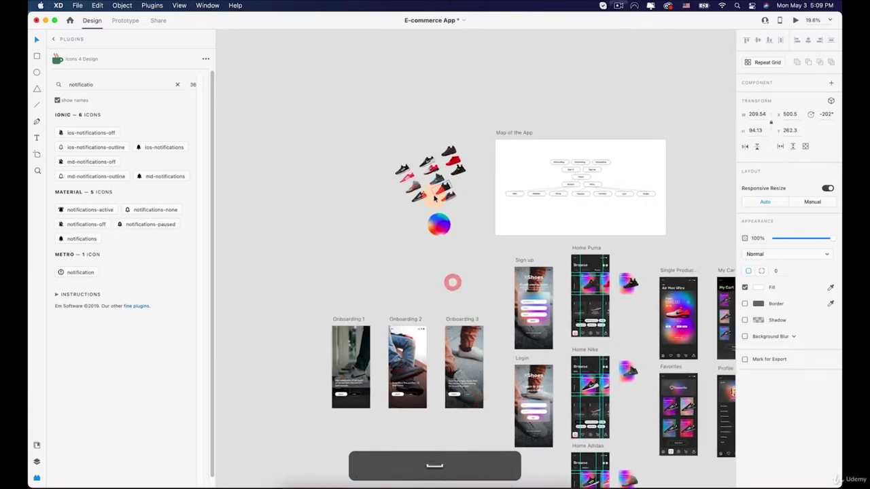
pyautogui.scroll(8, 435, 198)
pyautogui.click(381, 170)
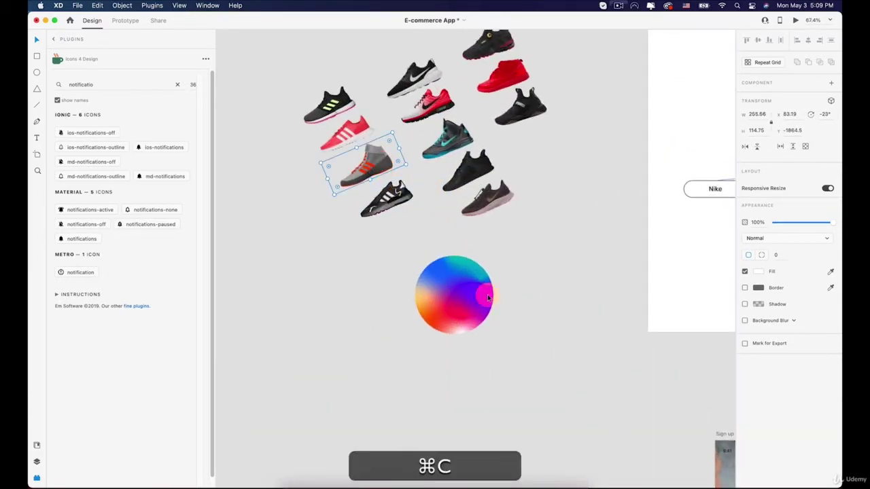
# Paste the grey high-top shoe into the Basketball card beside the Home Adidas artboard.
pyautogui.scroll(-8, 537, 345)
pyautogui.moveTo(560, 366); pyautogui.dragTo(419, 171)
pyautogui.moveTo(502, 333); pyautogui.dragTo(387, 150)
pyautogui.scroll(8, 474, 257)
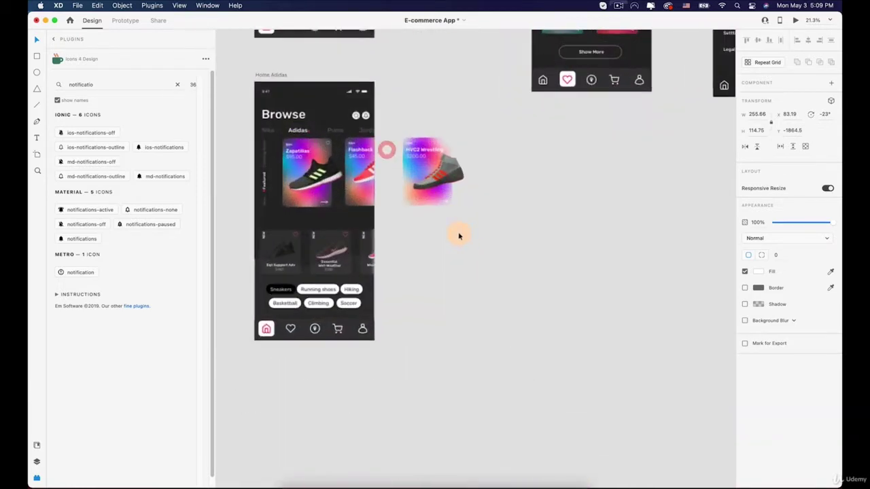
pyautogui.moveTo(483, 316); pyautogui.dragTo(451, 192)
pyautogui.moveTo(527, 431); pyautogui.dragTo(458, 181)
pyautogui.moveTo(488, 270); pyautogui.dragTo(438, 141)
pyautogui.moveTo(473, 268); pyautogui.dragTo(425, 137)
pyautogui.scroll(5, 476, 235)
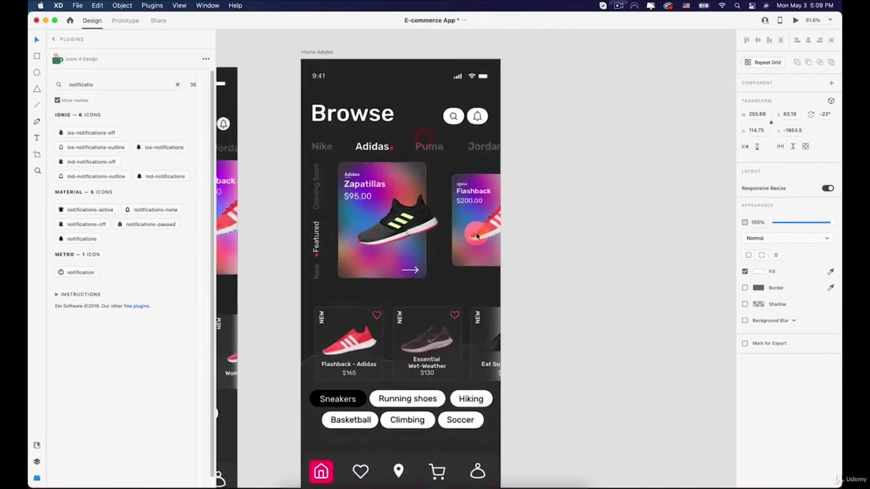
pyautogui.scroll(2, 477, 236)
pyautogui.moveTo(495, 184); pyautogui.dragTo(442, 182)
pyautogui.click(511, 192)
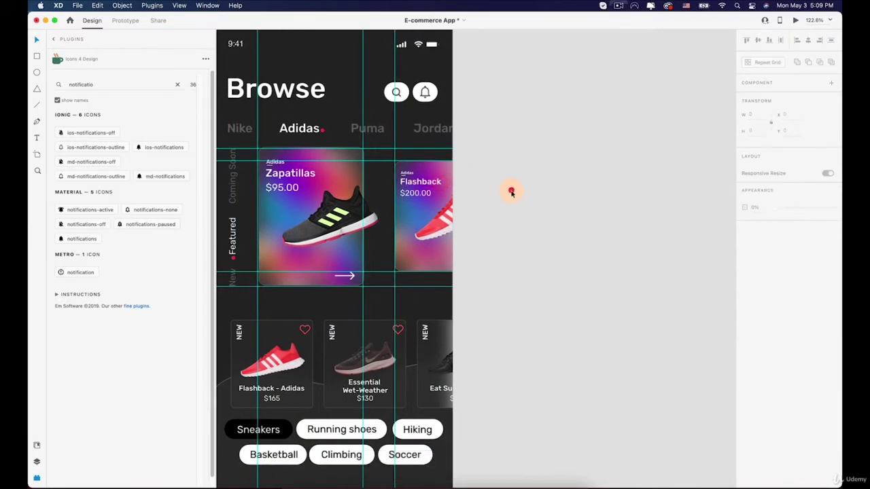
pyautogui.scroll(-5, 511, 192)
pyautogui.click(468, 200)
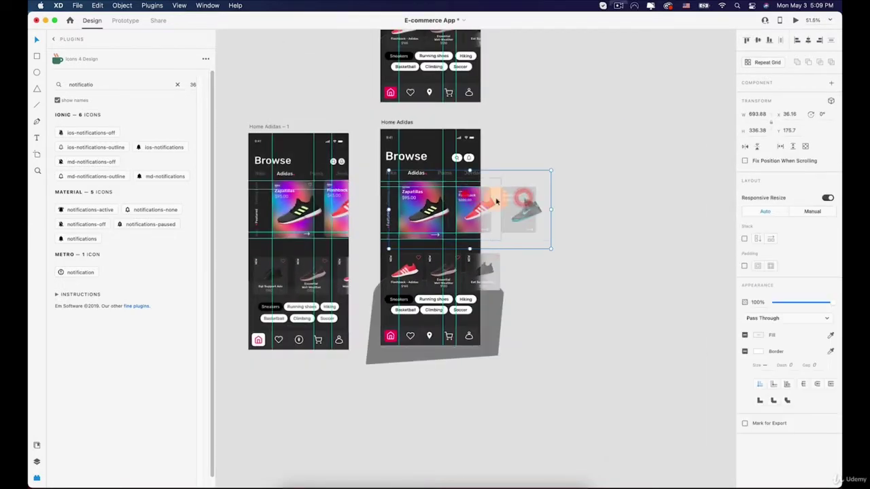
pyautogui.doubleClick(523, 201)
pyautogui.scroll(5, 523, 201)
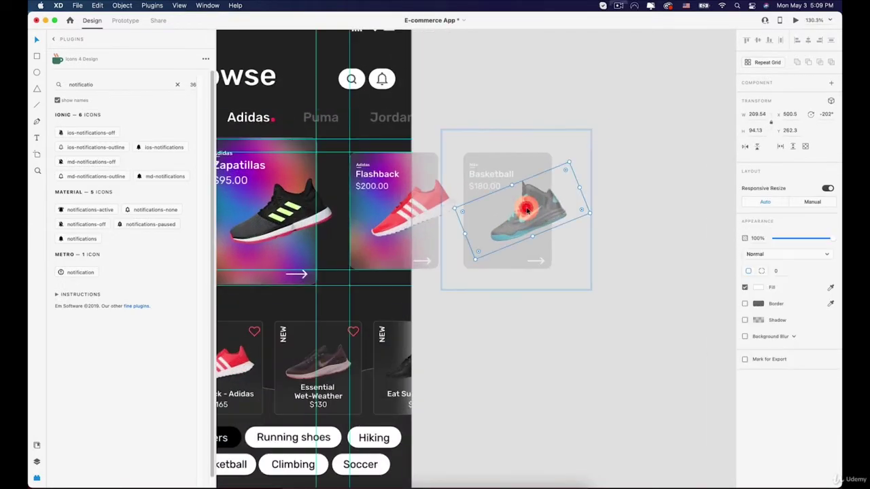
pyautogui.press('super+v')
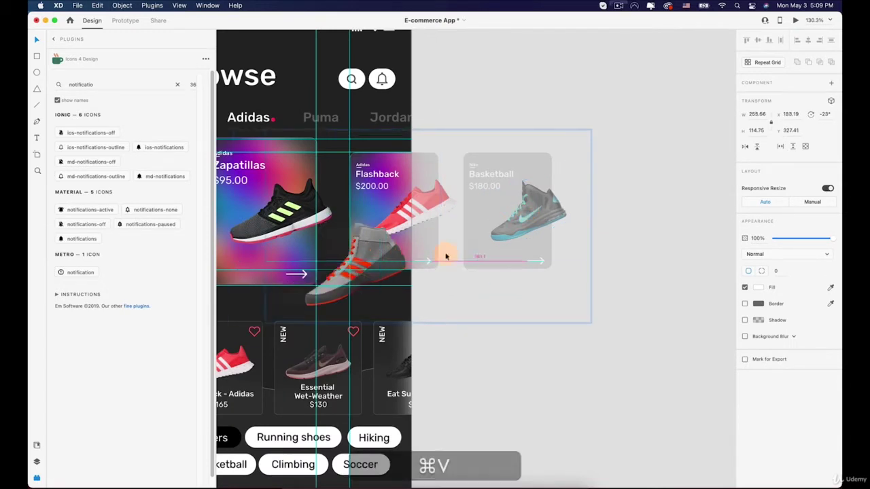
# Scale the pasted high-top to about 198 × 89 over the Basketball card's shoe and delete the teal Nike shoe underneath.
pyautogui.moveTo(543, 208); pyautogui.dragTo(543, 204)
pyautogui.moveTo(602, 216); pyautogui.dragTo(571, 219)
pyautogui.moveTo(512, 215); pyautogui.dragTo(529, 213)
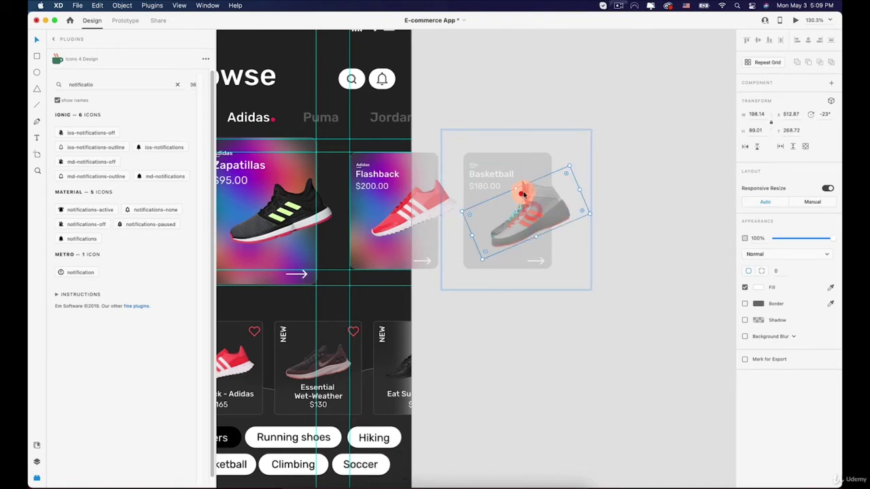
pyautogui.press('BackSpace')
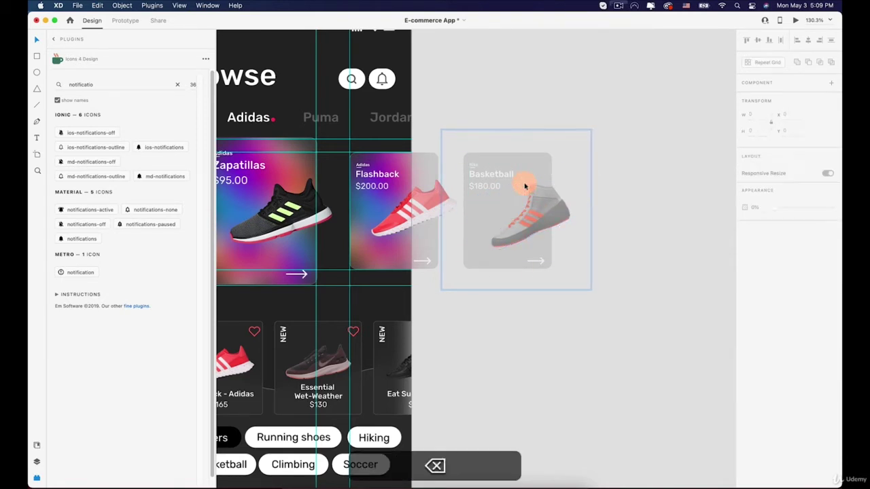
# Fine-tune the grey high-top's position on the Basketball card to about X 511.87, Y 267.6.
pyautogui.click(536, 210)
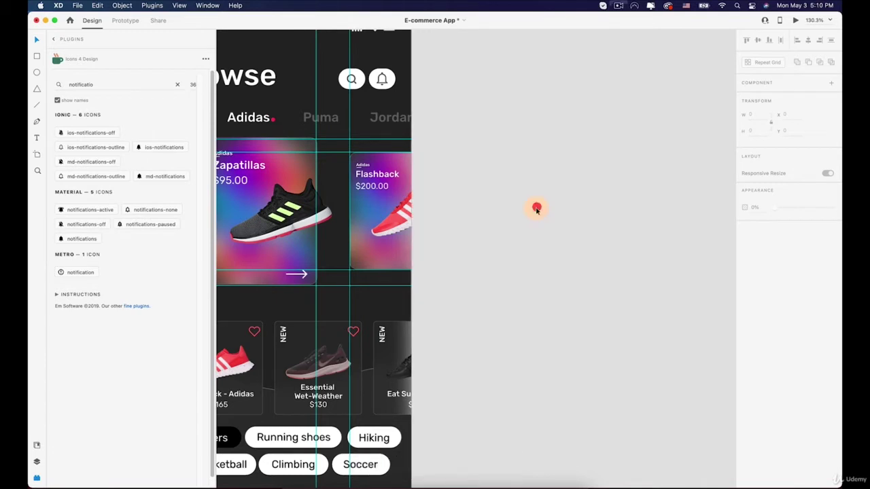
pyautogui.click(510, 212)
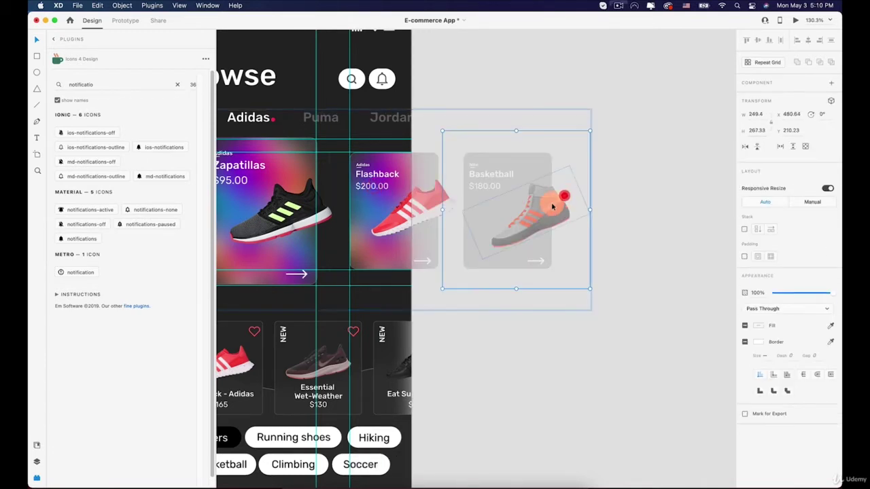
pyautogui.press('super+z')
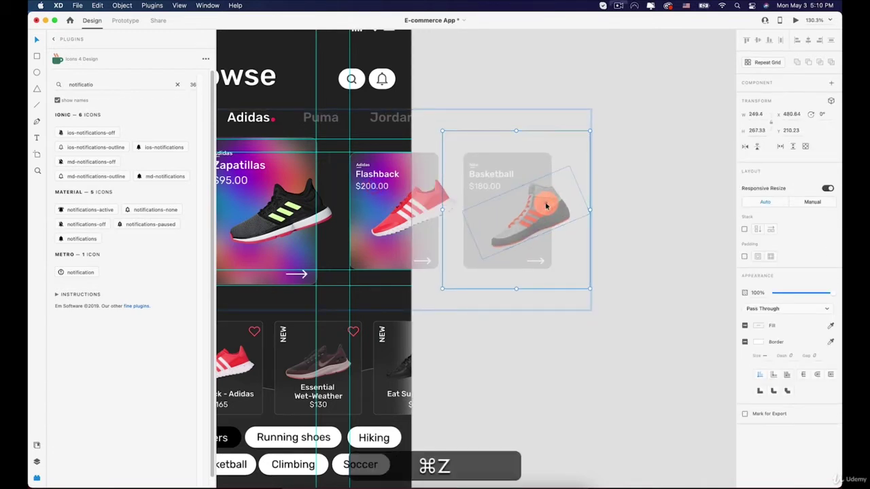
pyautogui.moveTo(546, 208); pyautogui.dragTo(546, 207)
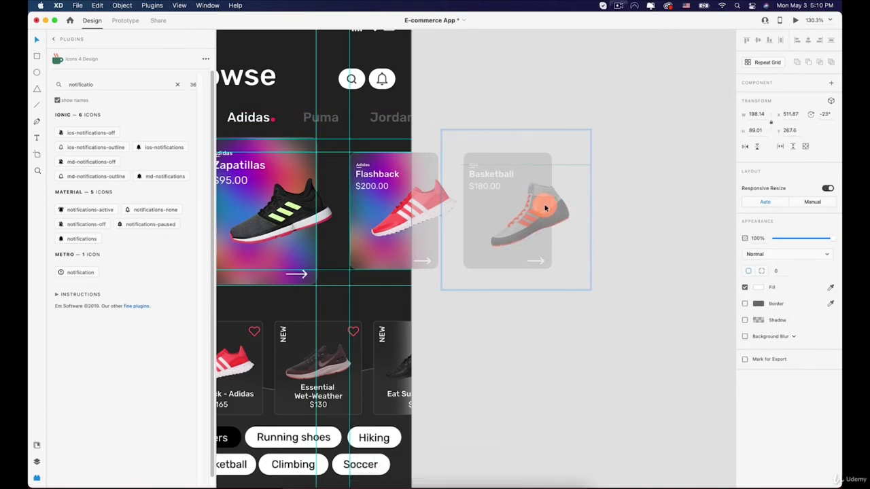
# Change the Basketball card's title to "HVC2 Wrestling" and its brand label to "Adidas".
pyautogui.scroll(5, 494, 184)
pyautogui.doubleClick(483, 166)
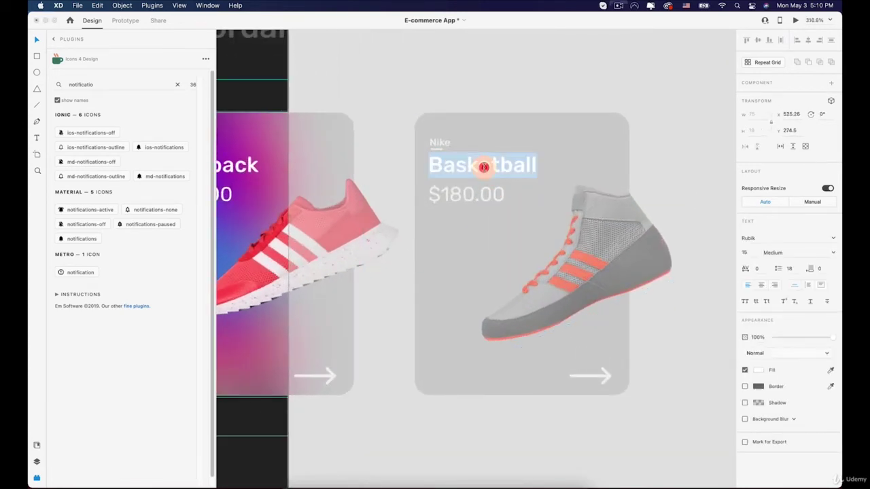
pyautogui.write('HVC2 Wrestling')
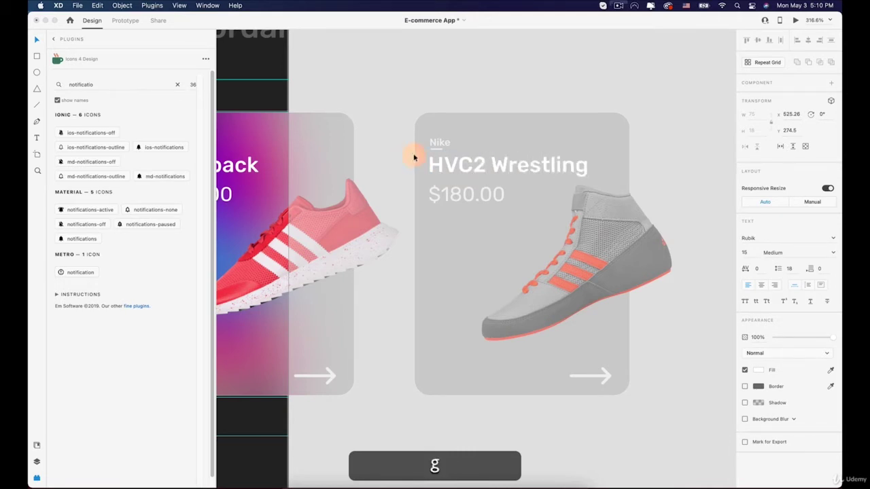
pyautogui.doubleClick(434, 141)
pyautogui.press('shift')
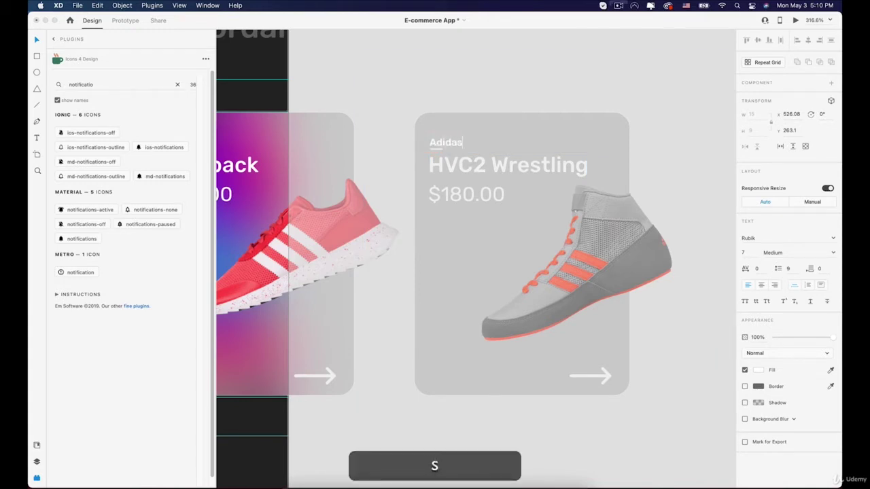
# Set the price on the HVC2 Wrestling card to $200.00.
pyautogui.keyDown('shift'); pyautogui.click(469, 196); pyautogui.keyUp('shift')
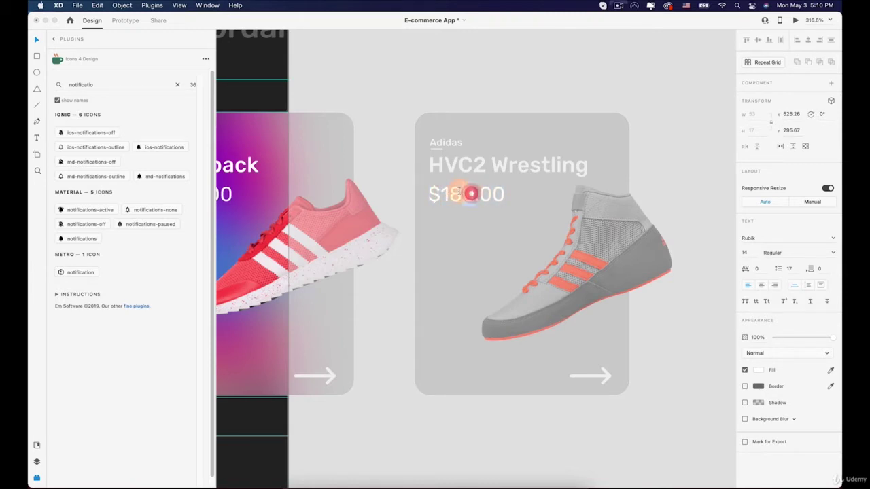
pyautogui.write('20')
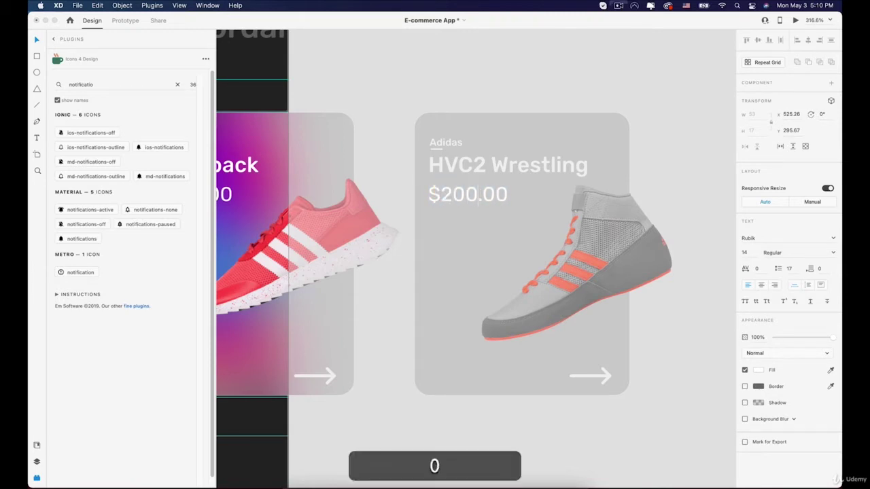
pyautogui.click(360, 94)
pyautogui.scroll(-5, 361, 93)
pyautogui.click(474, 310)
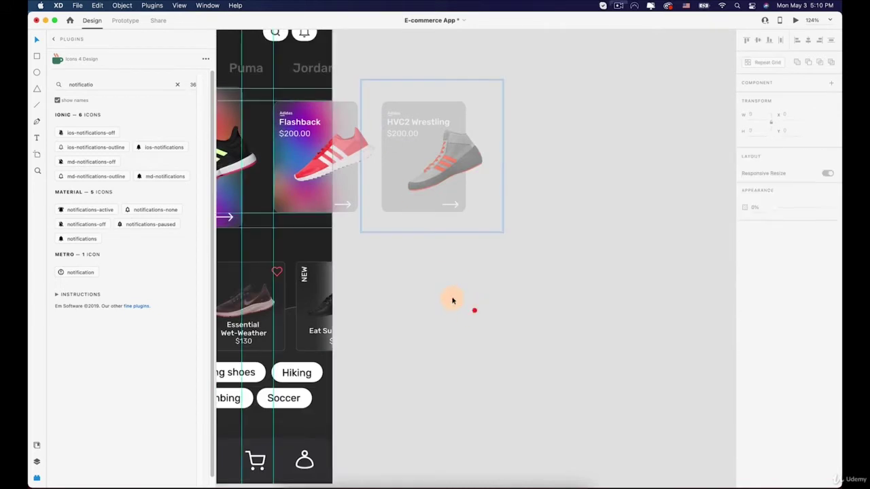
pyautogui.press('space')
pyautogui.moveTo(397, 248); pyautogui.dragTo(556, 295)
pyautogui.scroll(-2, 555, 295)
pyautogui.scroll(-2, 576, 295)
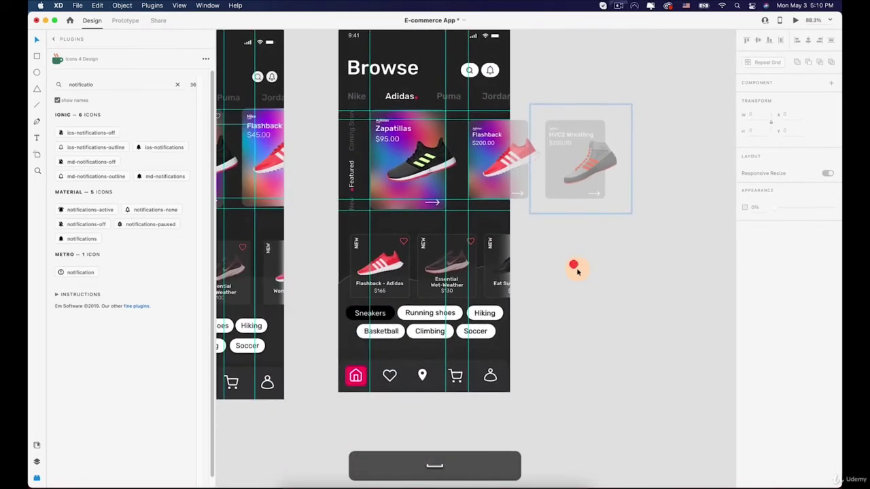
pyautogui.click(423, 271)
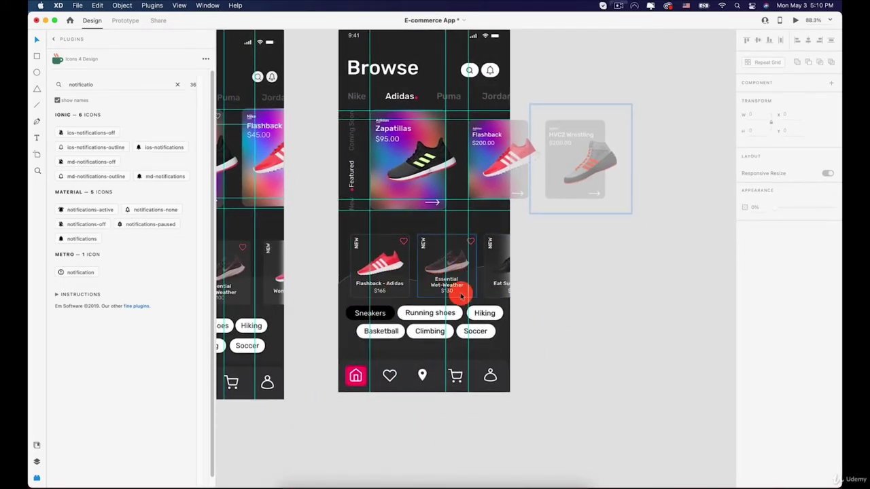
pyautogui.scroll(-2, 468, 273)
pyautogui.click(568, 289)
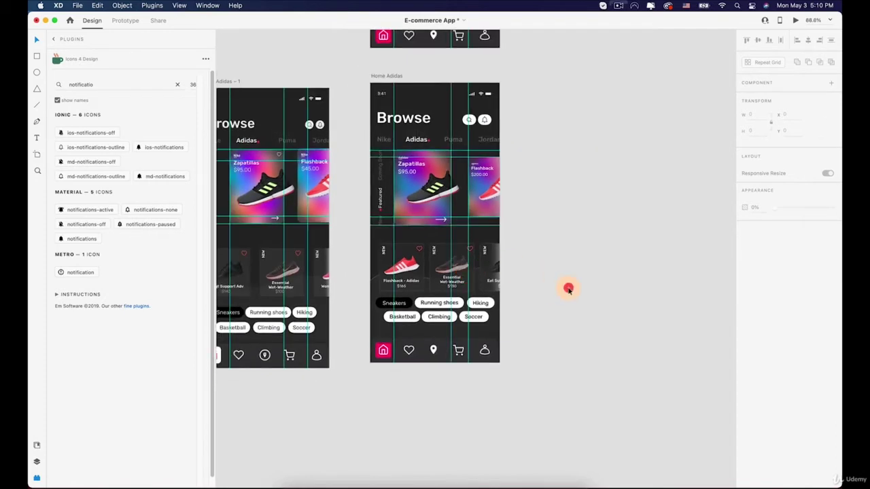
# Duplicate the Home Adidas artboard directly below itself at X 3145, Y 5058, and delete the Home Adidas – 1 reference artboard.
pyautogui.scroll(-5, 428, 126)
pyautogui.press('space')
pyautogui.moveTo(482, 139); pyautogui.dragTo(460, 136)
pyautogui.click(394, 98)
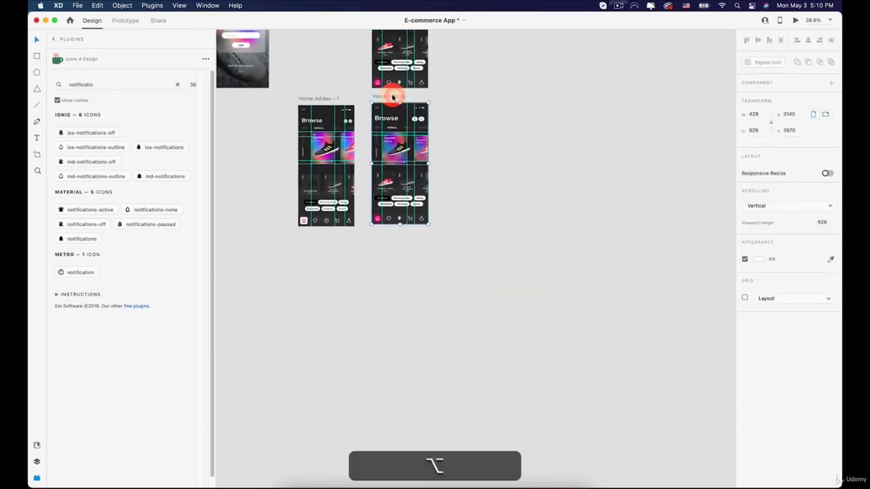
pyautogui.moveTo(393, 98); pyautogui.dragTo(394, 237)
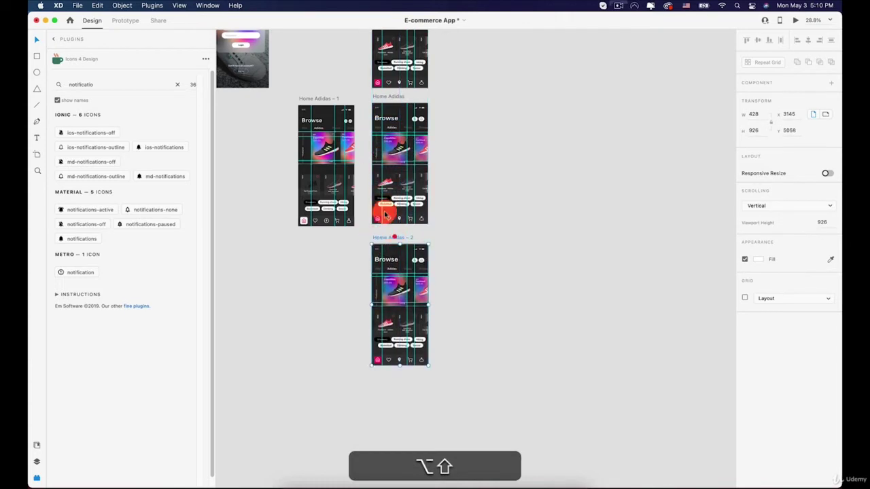
pyautogui.click(320, 100)
pyautogui.press('BackSpace')
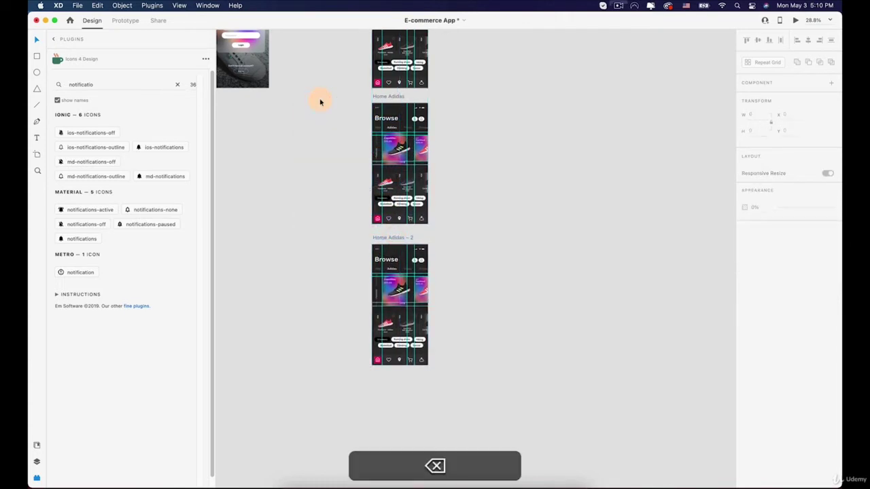
# Rename the duplicated artboard as Home Puma.
pyautogui.scroll(5, 405, 272)
pyautogui.click(359, 230)
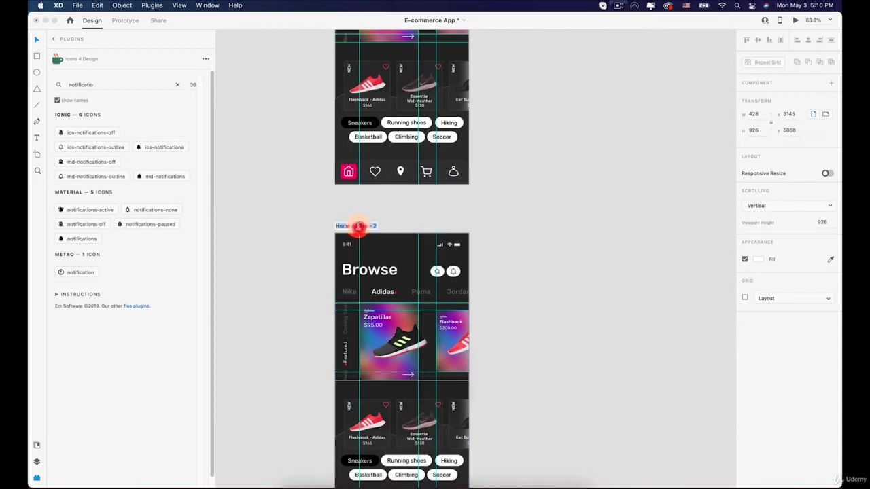
pyautogui.press('shift')
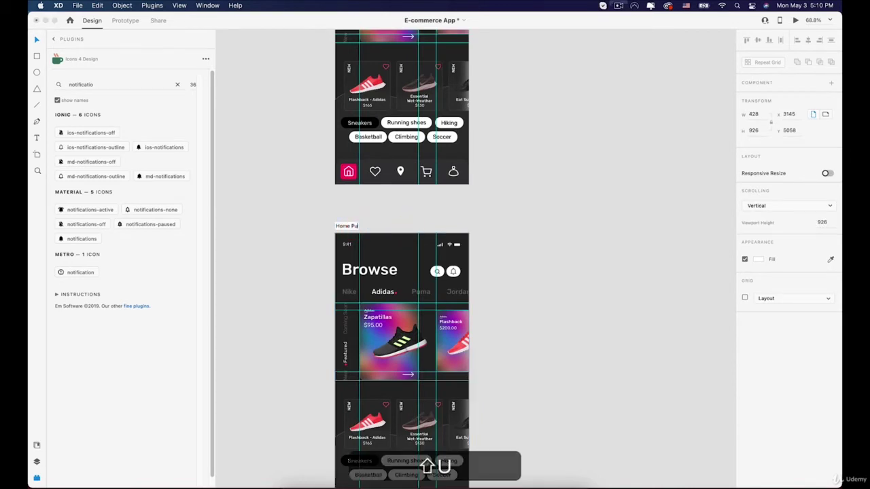
# Locate the original Home Puma artboard above Home Nike in the older set of screens.
pyautogui.scroll(-8, 411, 226)
pyautogui.press('space')
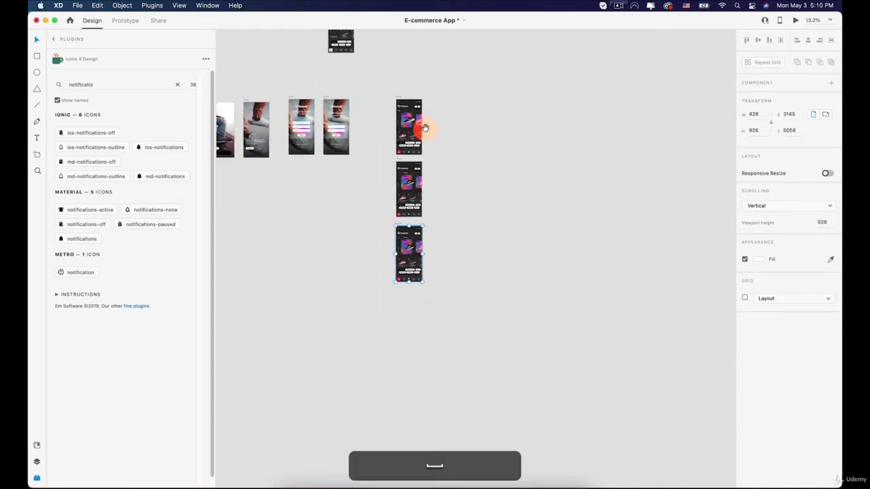
pyautogui.moveTo(425, 128); pyautogui.dragTo(430, 222)
pyautogui.moveTo(403, 146); pyautogui.dragTo(418, 210)
pyautogui.moveTo(393, 87); pyautogui.dragTo(401, 116)
pyautogui.scroll(5, 401, 116)
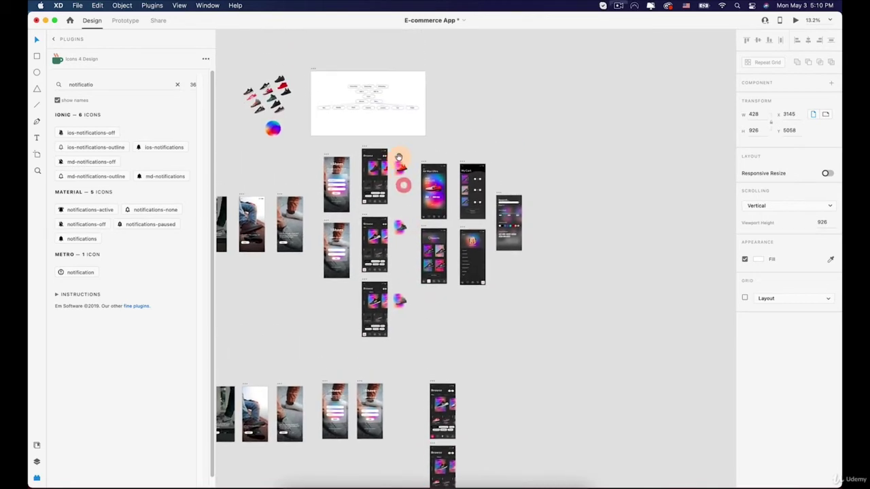
pyautogui.scroll(5, 368, 149)
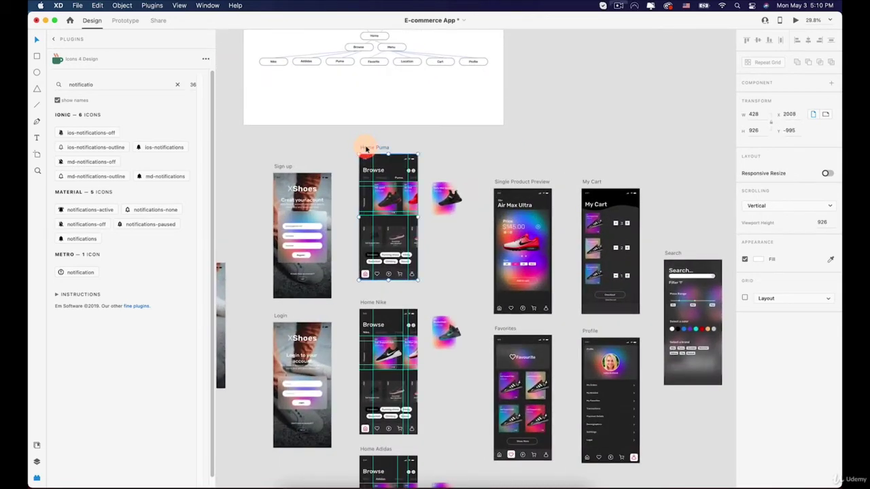
pyautogui.moveTo(367, 148); pyautogui.dragTo(437, 367)
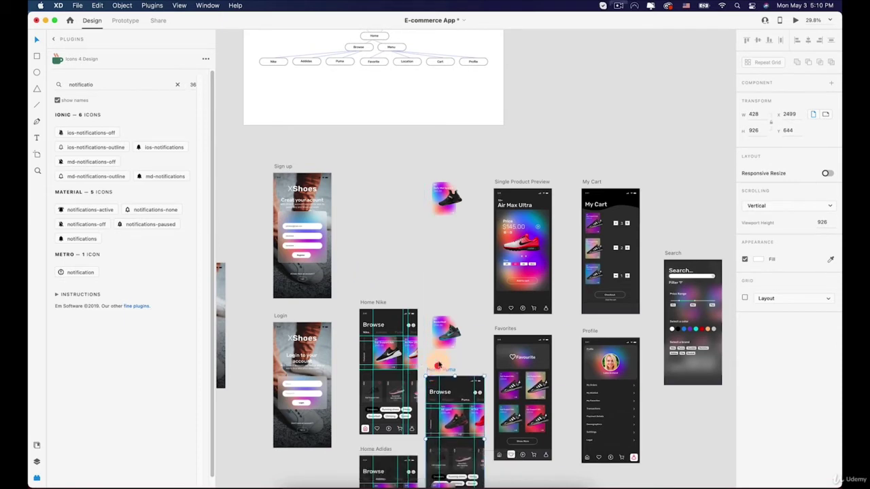
pyautogui.press('super+z')
pyautogui.press('super+z')
# Copy the original Home Puma artboard next to the new Home Puma as a reference, placing it at X 2572, Y 5053.
pyautogui.moveTo(373, 163); pyautogui.dragTo(438, 246)
pyautogui.click(507, 385)
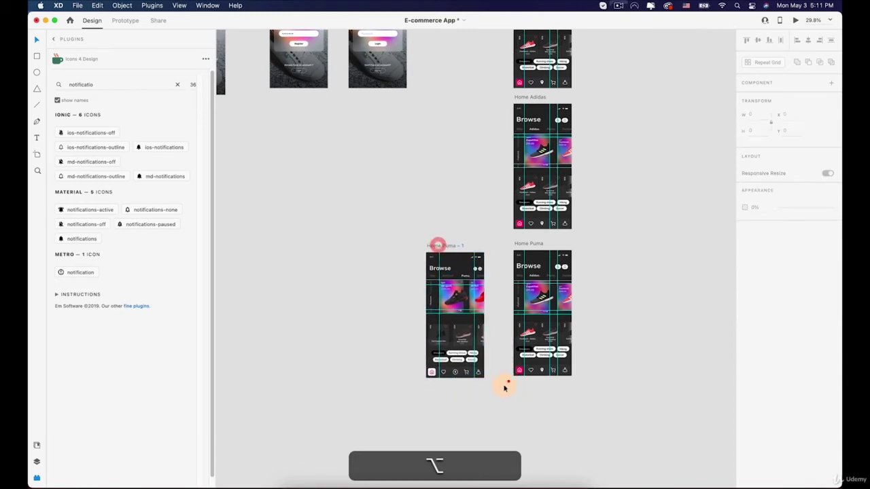
pyautogui.scroll(10, 456, 313)
pyautogui.moveTo(559, 252); pyautogui.dragTo(443, 240)
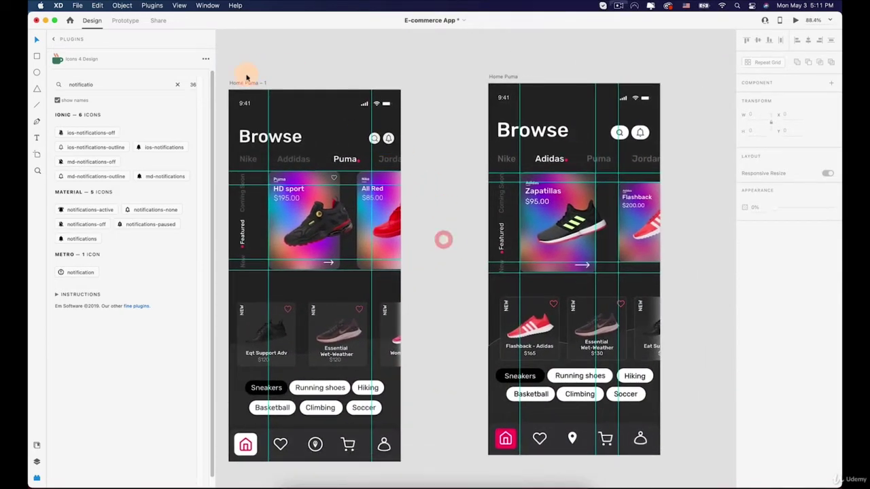
pyautogui.moveTo(246, 82); pyautogui.dragTo(275, 74)
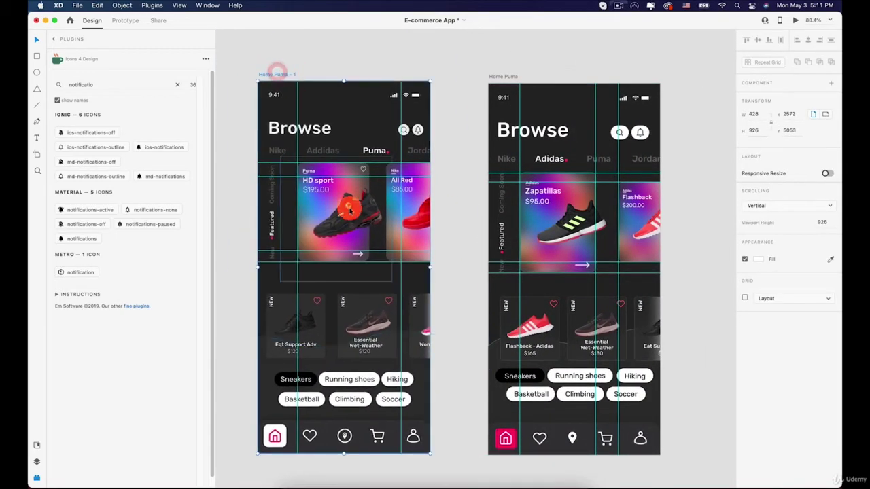
# Copy the black-and-red Puma shoe image from the shoe collection beside the Map of the App artboard.
pyautogui.scroll(-10, 336, 163)
pyautogui.scroll(4, 354, 143)
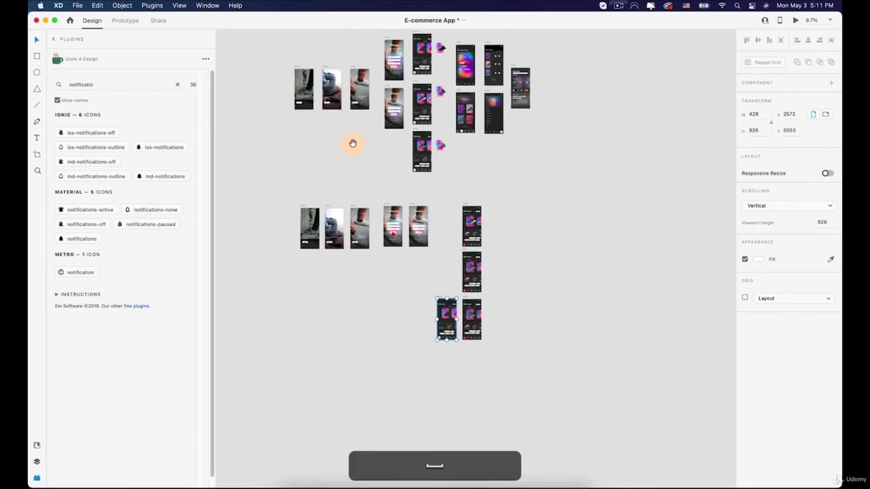
pyautogui.scroll(6, 353, 196)
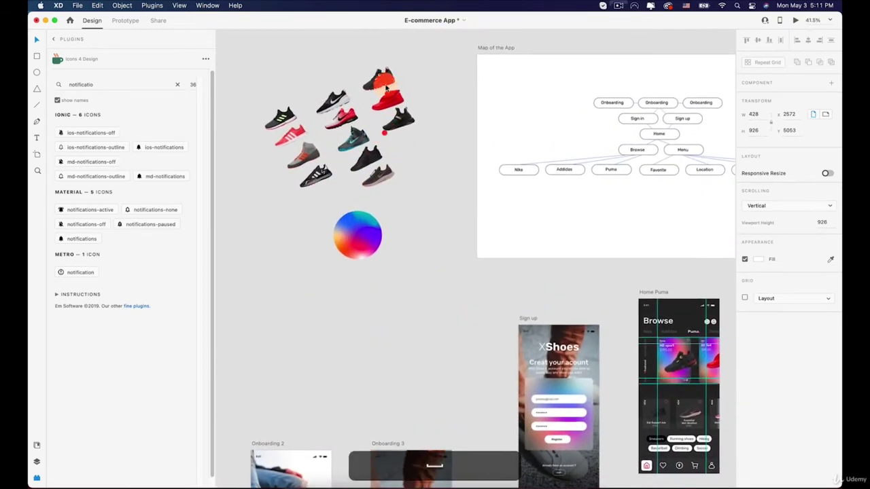
pyautogui.click(386, 81)
pyautogui.press('super')
# Paste the black-and-red shoe into the first featured card of Home Puma, position it over the Adidas shoe and delete that old shoe.
pyautogui.scroll(-5, 475, 238)
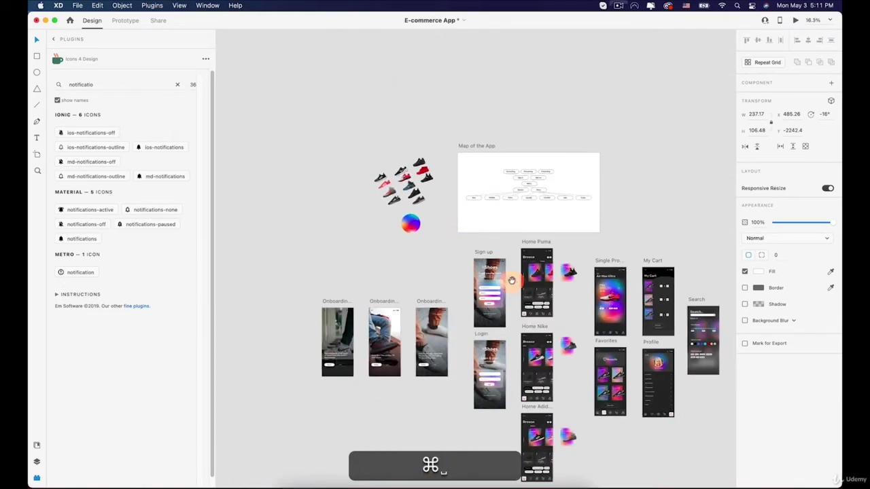
pyautogui.scroll(-10, 511, 278)
pyautogui.scroll(8, 473, 293)
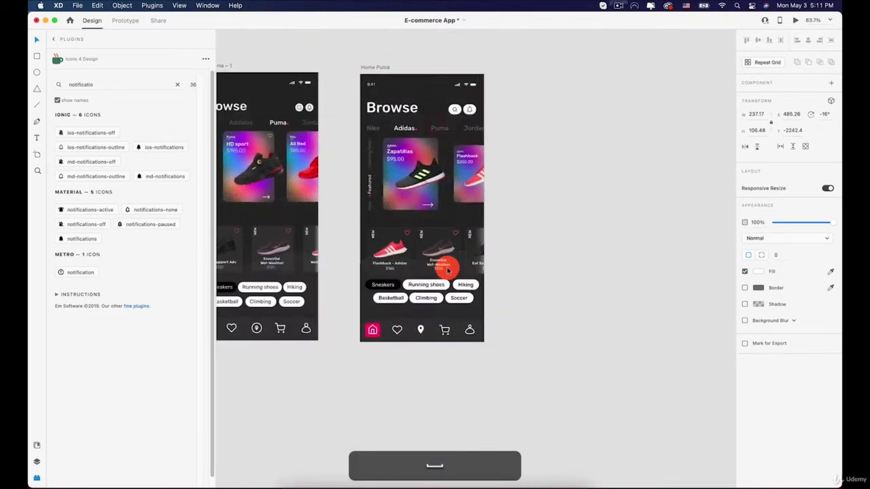
pyautogui.press('super+v')
pyautogui.scroll(2, 420, 174)
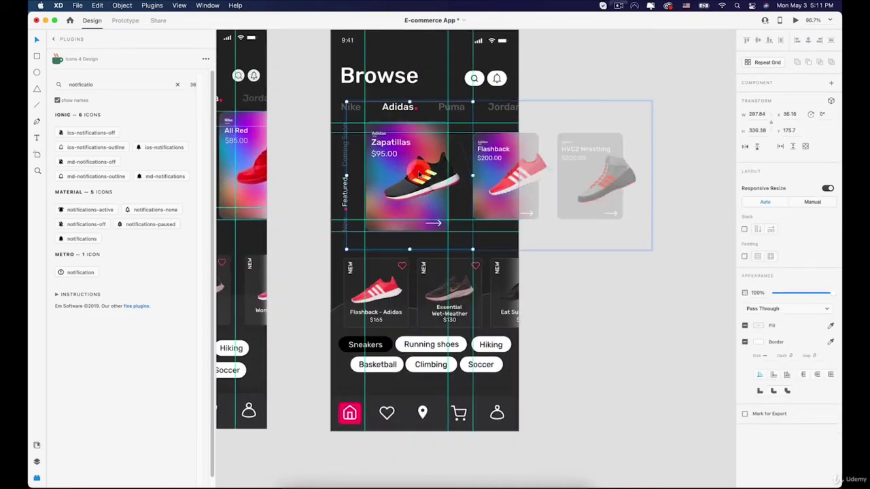
pyautogui.doubleClick(420, 174)
pyautogui.press('super+v')
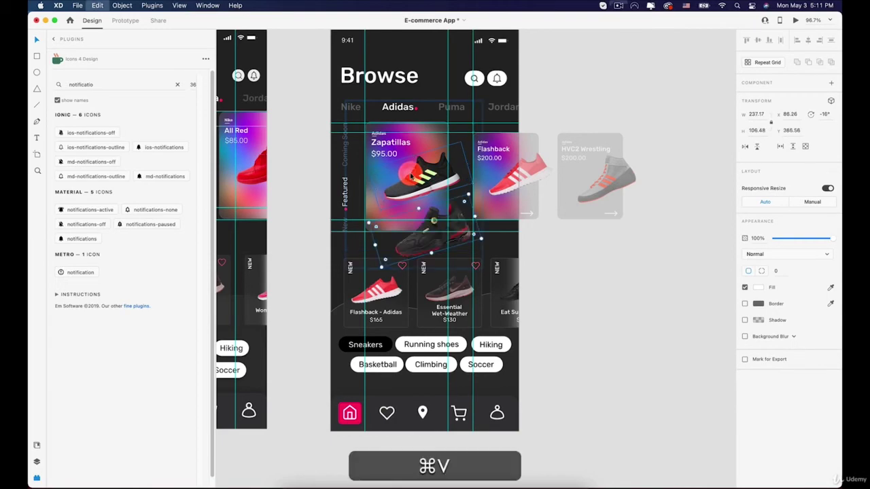
pyautogui.scroll(5, 415, 175)
pyautogui.moveTo(435, 176); pyautogui.dragTo(432, 160)
pyautogui.moveTo(365, 193); pyautogui.dragTo(442, 163)
pyautogui.press('BackSpace')
pyautogui.press('BackSpace')
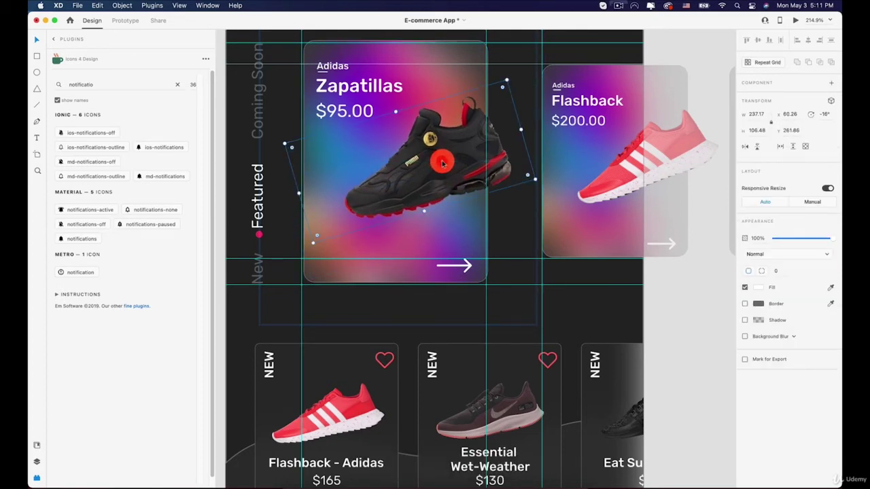
# Change the first featured card's title to HD Sport and its brand label to Puma.
pyautogui.scroll(-10, 442, 163)
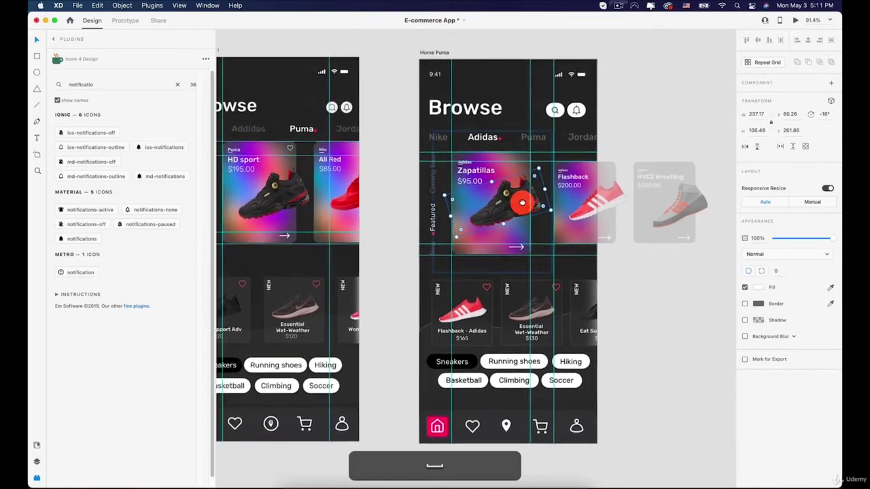
pyautogui.moveTo(522, 203); pyautogui.dragTo(529, 204)
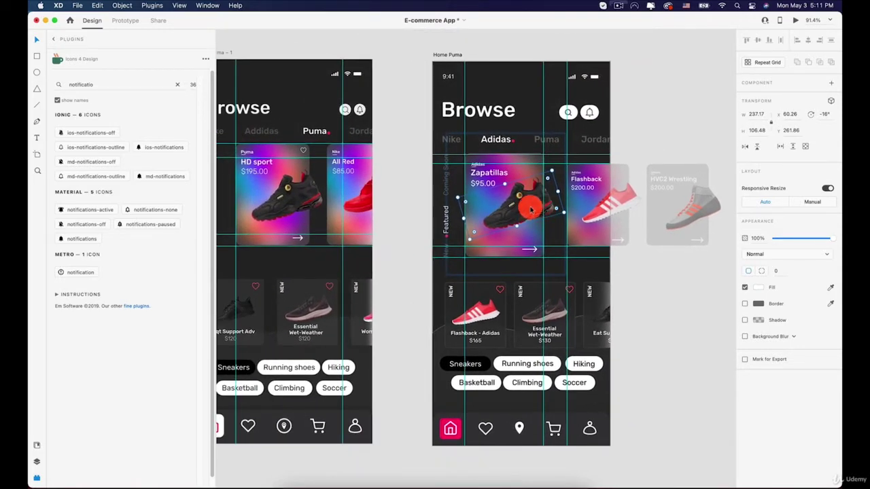
pyautogui.moveTo(531, 210)
pyautogui.mouseDown()
pyautogui.moveTo(497, 206)
pyautogui.moveTo(522, 213)
pyautogui.mouseUp()
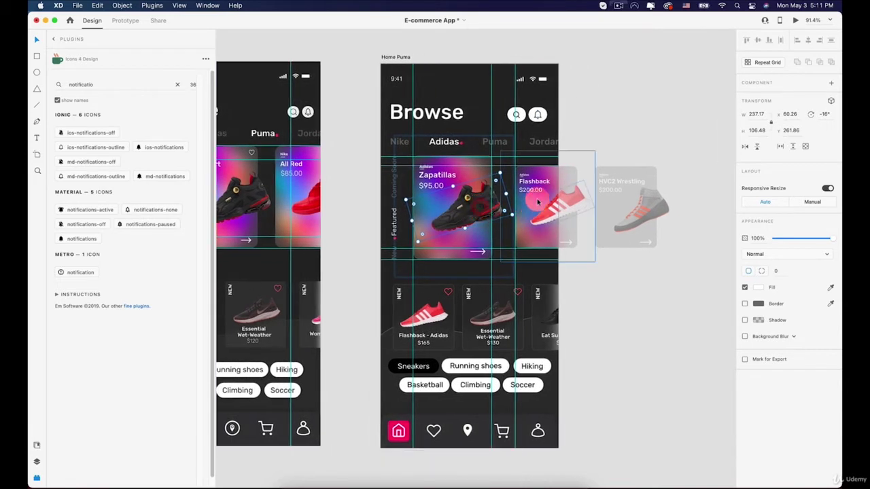
pyautogui.click(536, 191)
pyautogui.press('space')
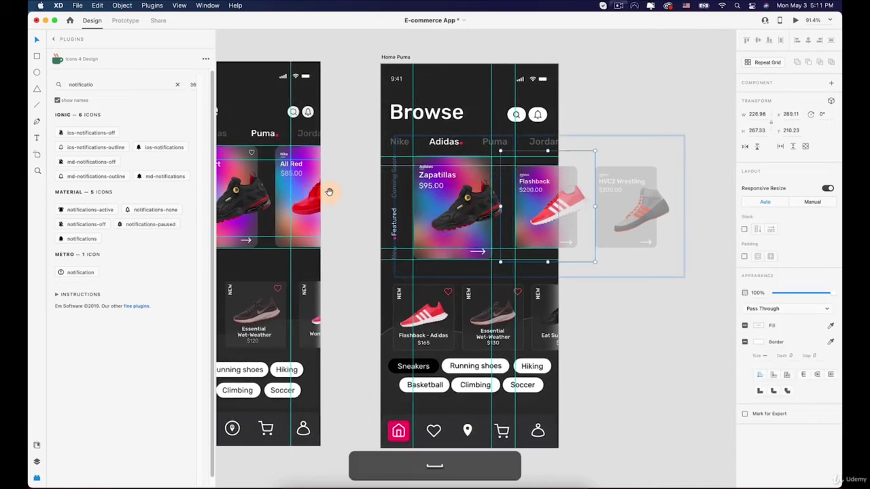
pyautogui.doubleClick(532, 182)
pyautogui.click(439, 176)
pyautogui.doubleClick(437, 175)
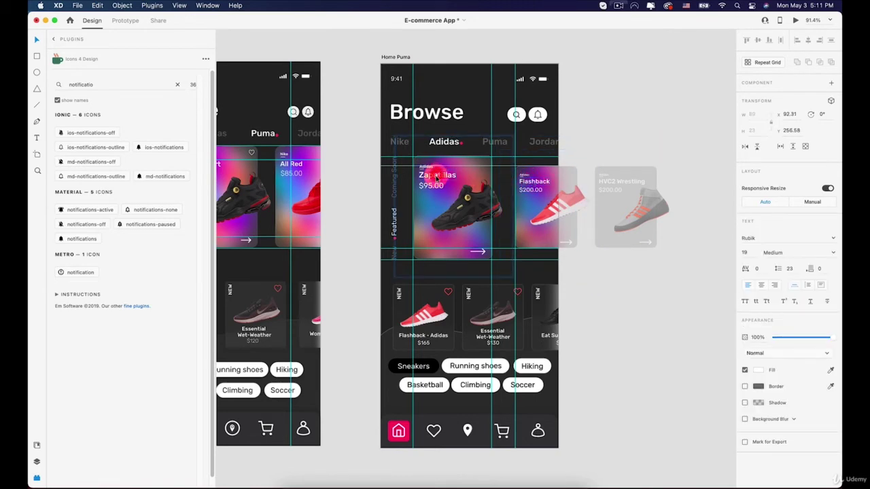
pyautogui.scroll(4, 436, 175)
pyautogui.doubleClick(436, 174)
pyautogui.press('shift')
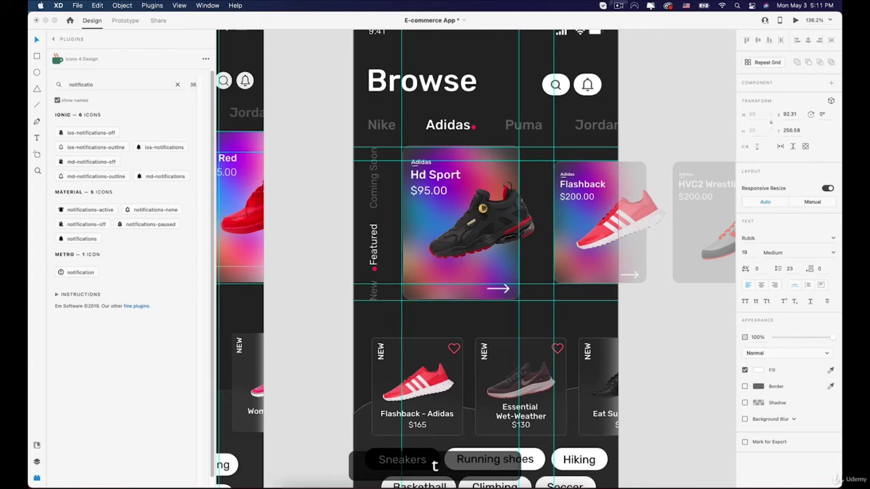
pyautogui.write('D')
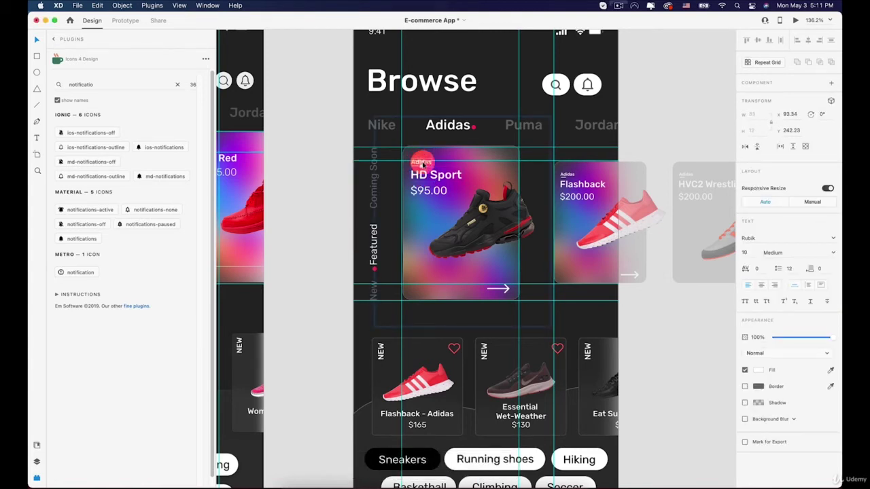
pyautogui.press('shift')
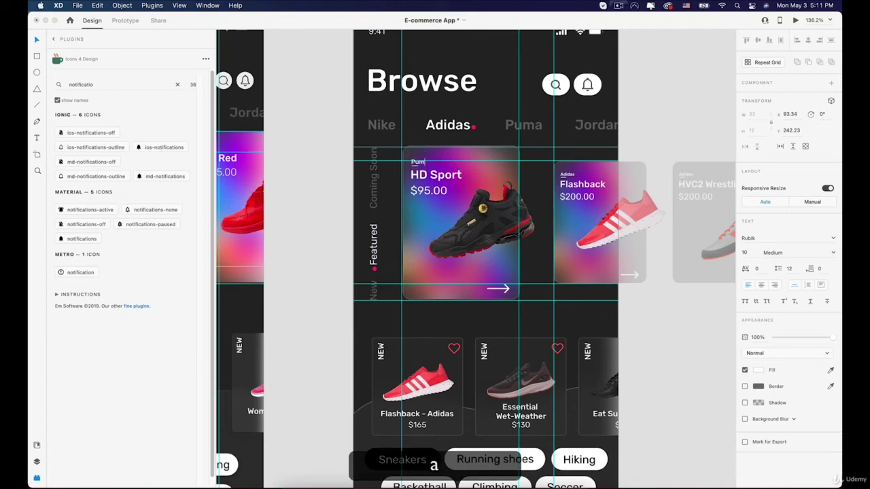
pyautogui.click(454, 192)
# Examine the second featured card in the Home Puma – 1 reference and compare it with the Flashback card in Home Puma.
pyautogui.scroll(-10, 454, 193)
pyautogui.press('space')
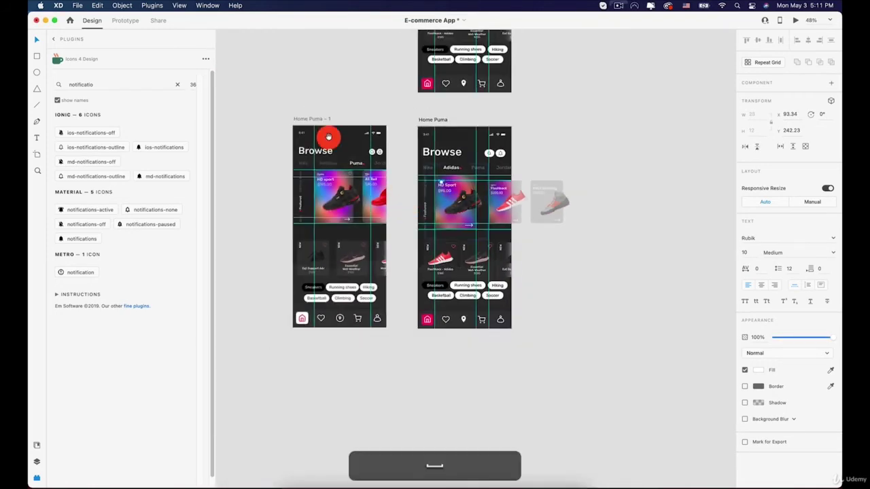
pyautogui.moveTo(329, 138); pyautogui.dragTo(334, 146)
pyautogui.scroll(10, 378, 168)
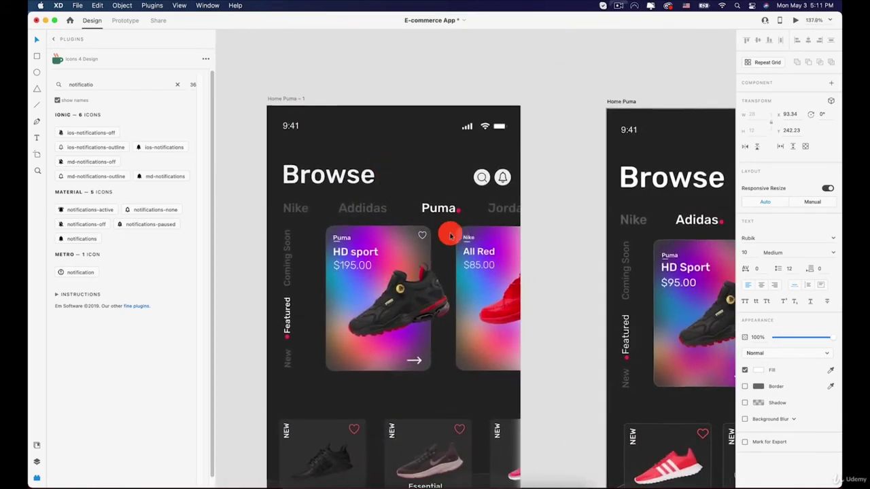
pyautogui.scroll(2, 456, 240)
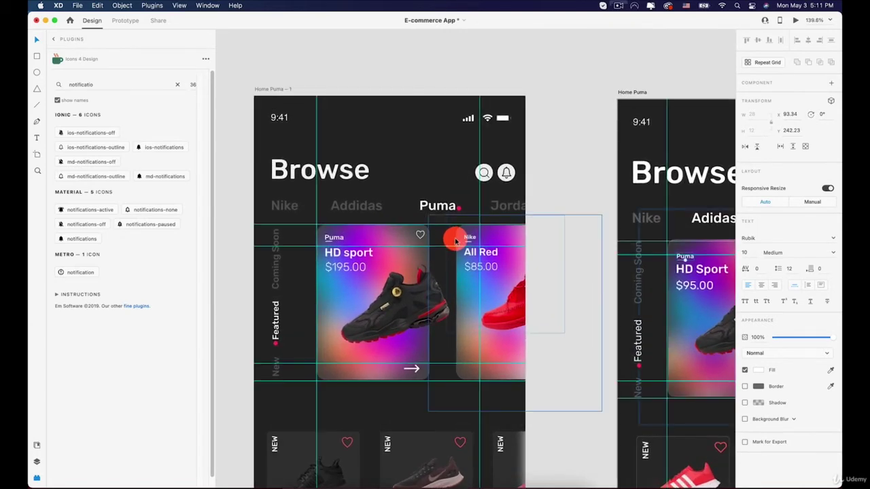
pyautogui.scroll(-2, 543, 265)
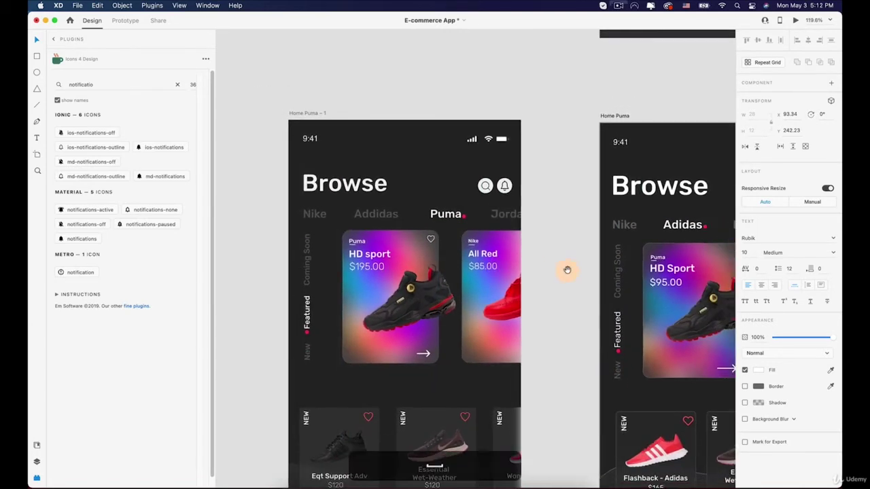
pyautogui.moveTo(563, 272); pyautogui.dragTo(370, 229)
pyautogui.hscroll(5, 415, 238)
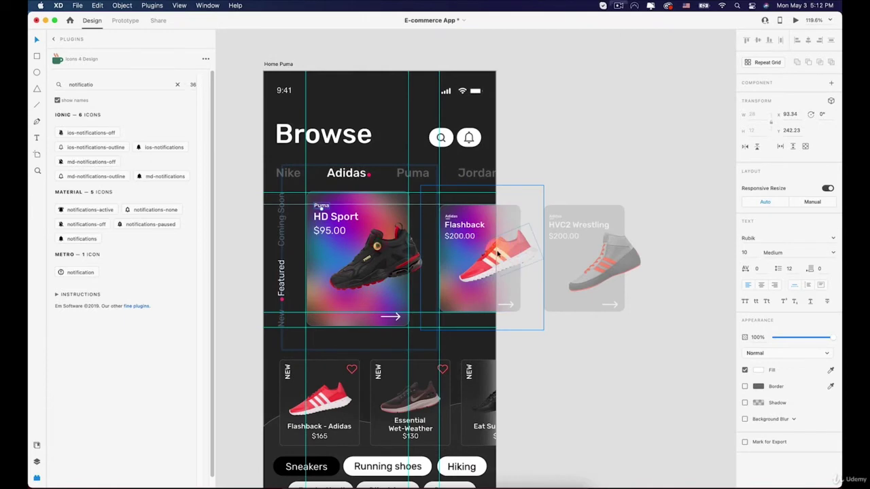
# Copy the red high-top shoe image from the shoe collection beside the Map of the App artboard.
pyautogui.scroll(-10, 494, 254)
pyautogui.moveTo(392, 151); pyautogui.dragTo(447, 247)
pyautogui.moveTo(402, 89); pyautogui.dragTo(410, 239)
pyautogui.moveTo(380, 151); pyautogui.dragTo(410, 186)
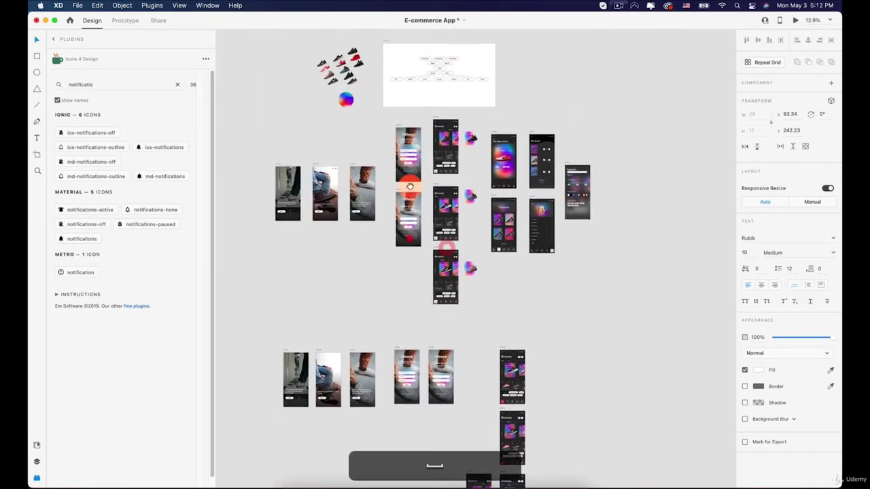
pyautogui.scroll(3, 410, 186)
pyautogui.scroll(5, 356, 155)
pyautogui.click(398, 151)
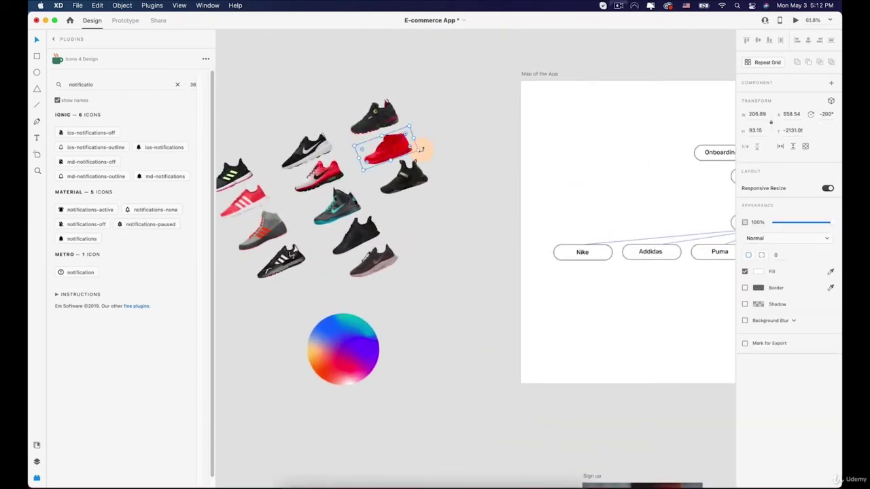
pyautogui.press('super+c')
# Paste the red high-top shoe into the Flashback card group of the new Home Puma artboard.
pyautogui.scroll(-5, 454, 198)
pyautogui.moveTo(461, 167); pyautogui.dragTo(372, 137)
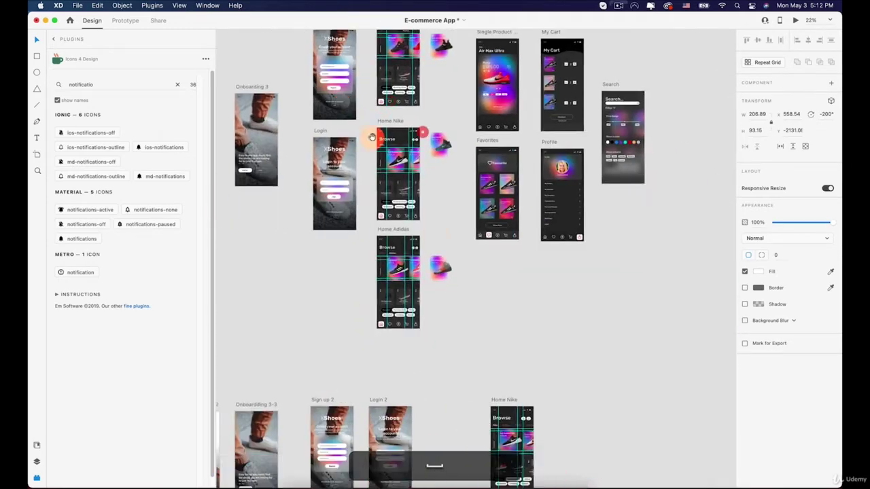
pyautogui.scroll(-5, 489, 327)
pyautogui.scroll(-5, 440, 280)
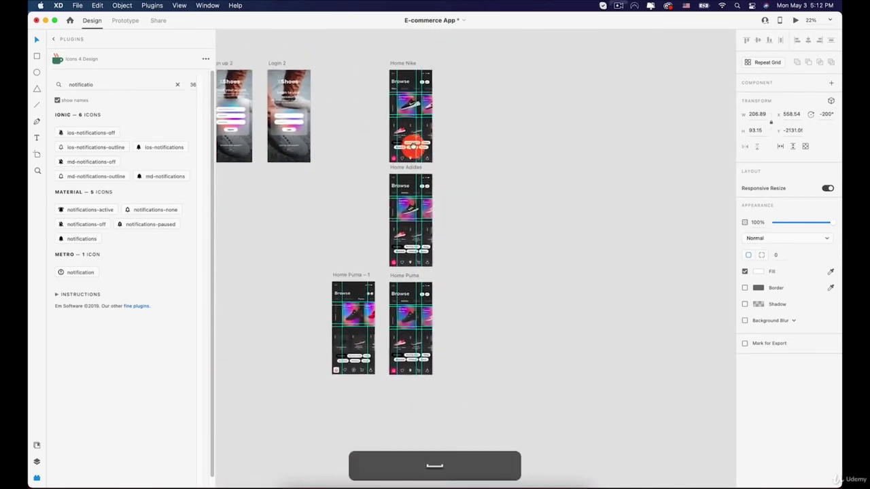
pyautogui.scroll(5, 415, 286)
pyautogui.scroll(2, 419, 278)
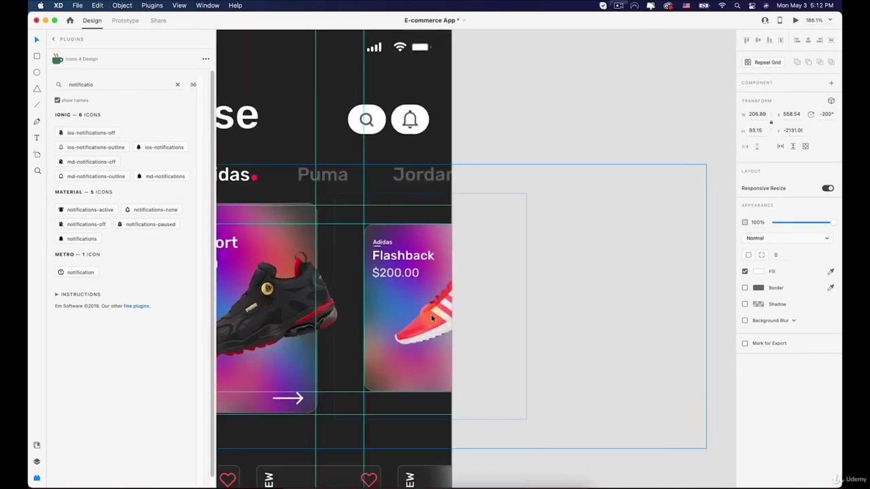
pyautogui.doubleClick(431, 317)
pyautogui.doubleClick(432, 317)
pyautogui.press('super+v')
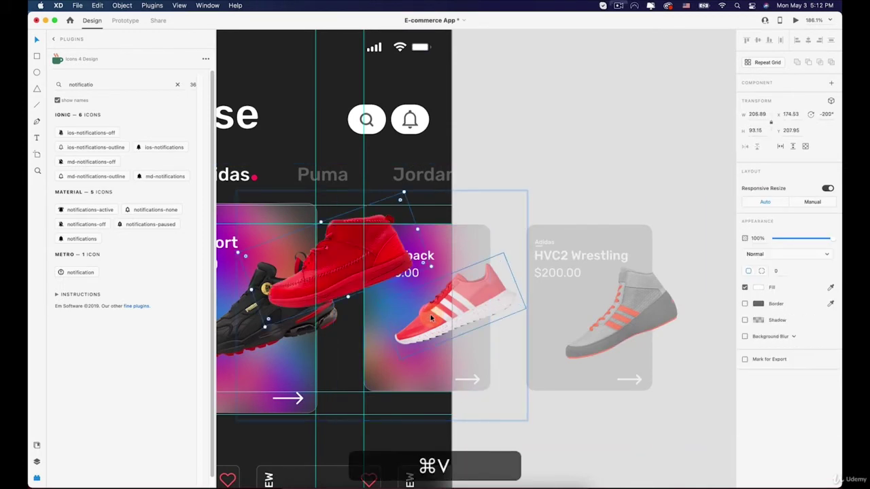
# Scale the red high-top to about 181 × 81, position it on the second card and delete the Adidas shoe beneath it.
pyautogui.scroll(2, 431, 315)
pyautogui.moveTo(374, 252); pyautogui.dragTo(492, 379)
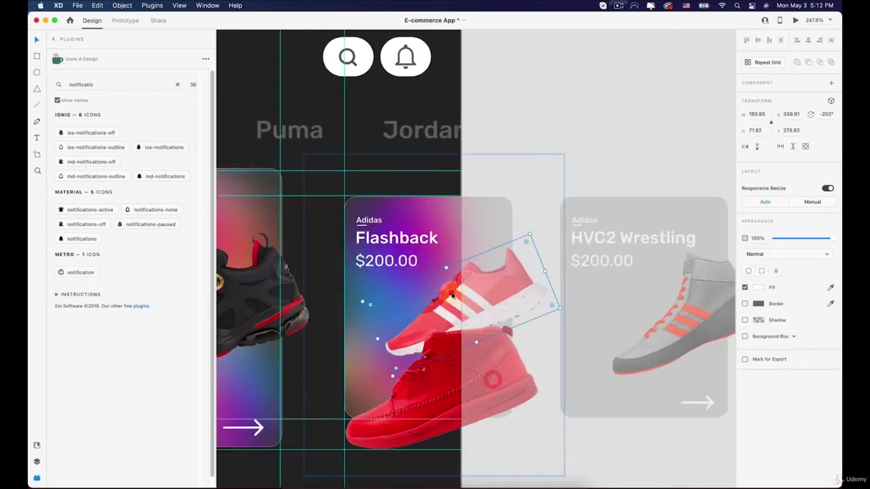
pyautogui.press('super+z')
pyautogui.moveTo(423, 393); pyautogui.dragTo(492, 333)
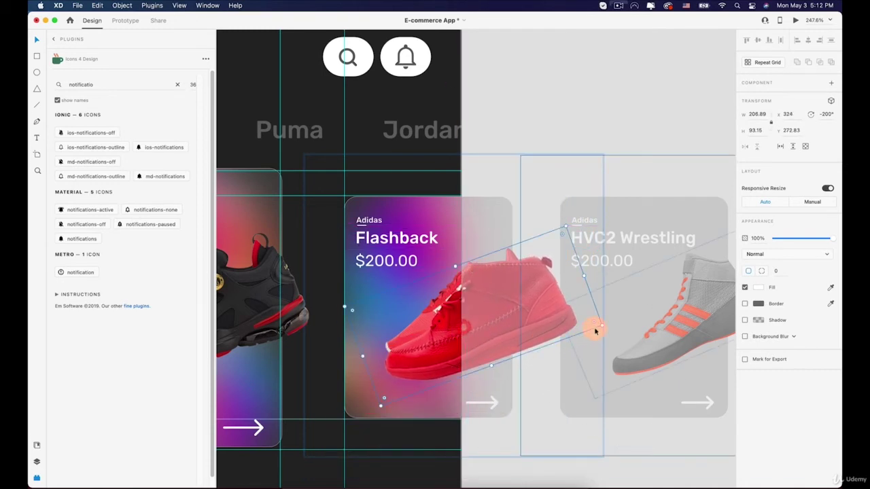
pyautogui.moveTo(602, 325); pyautogui.dragTo(572, 327)
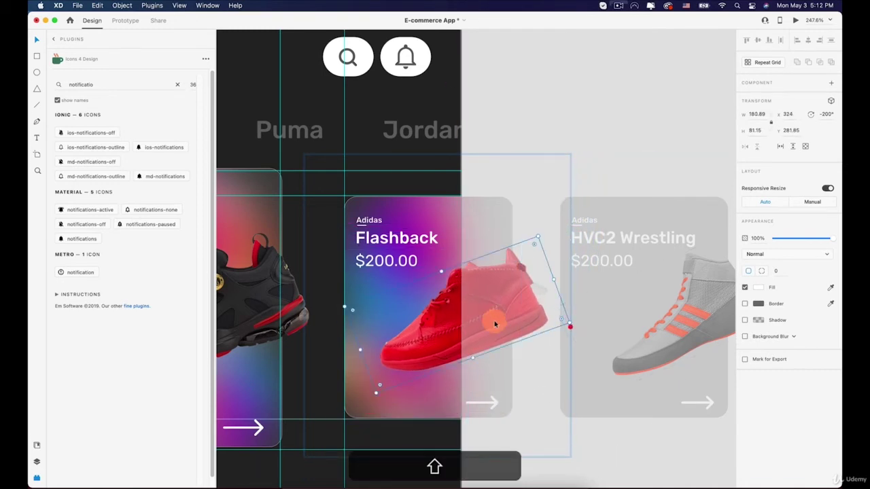
pyautogui.moveTo(495, 325); pyautogui.dragTo(511, 322)
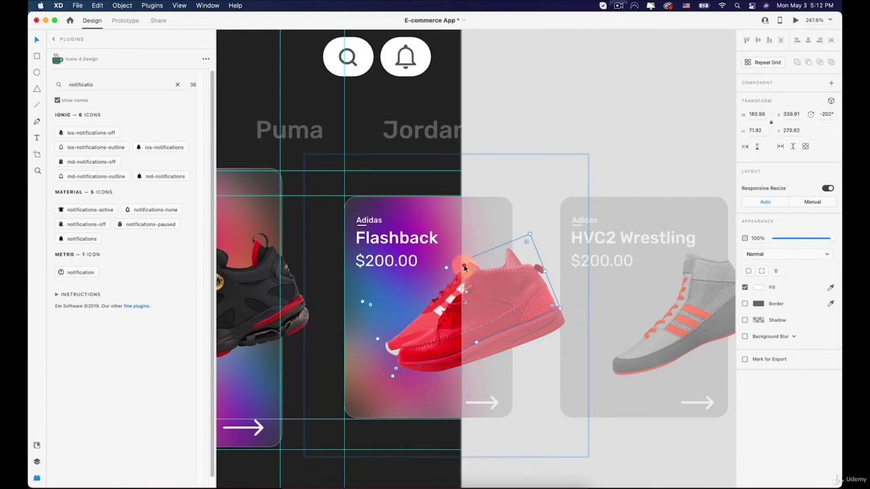
pyautogui.press('BackSpace')
pyautogui.moveTo(442, 334); pyautogui.dragTo(429, 322)
# Change the second featured card's title to All Red and its brand label to Puma.
pyautogui.doubleClick(388, 230)
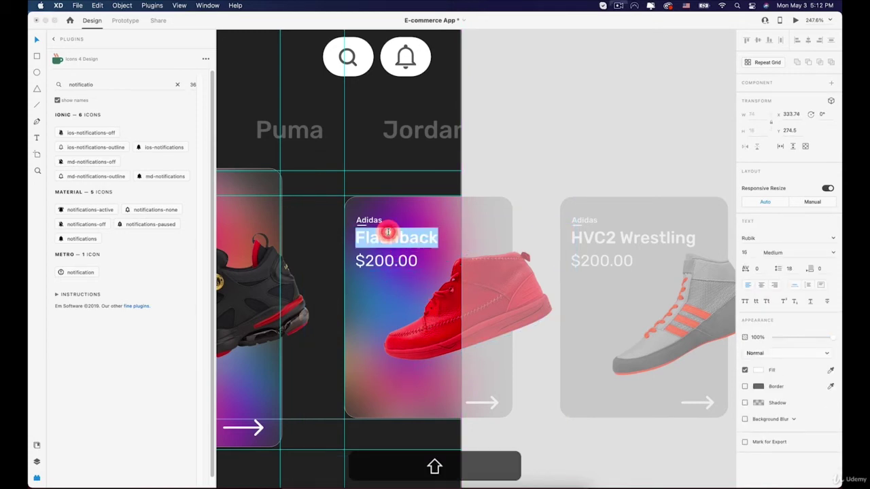
pyautogui.write('All Red')
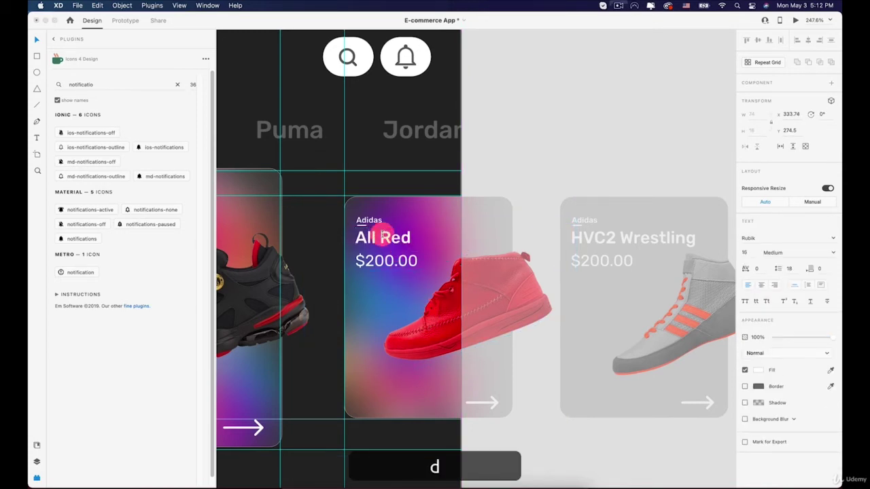
pyautogui.press('shift')
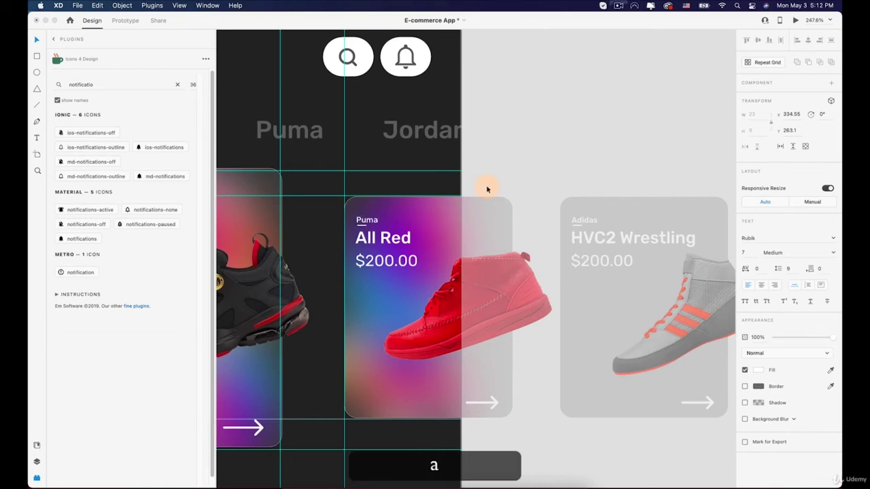
# Examine the third featured shoe card beside the earlier Home Puma artboard as a reference.
pyautogui.scroll(-15, 486, 190)
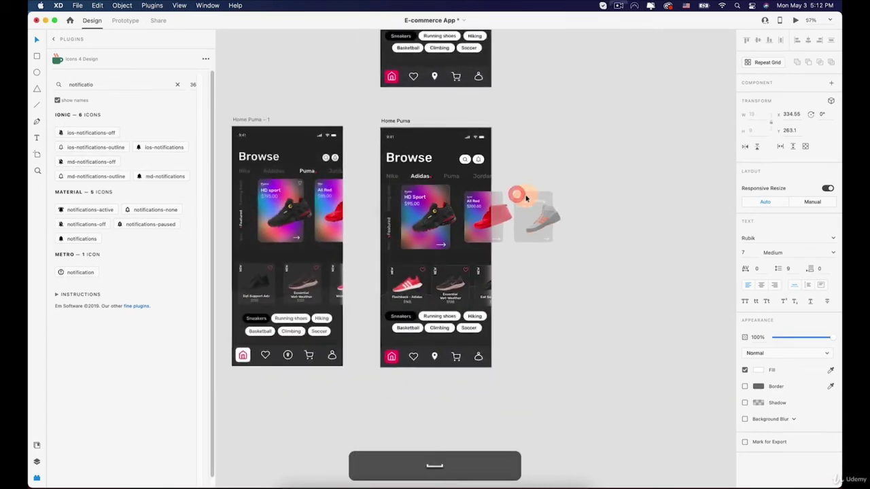
pyautogui.scroll(-7, 526, 198)
pyautogui.moveTo(456, 100); pyautogui.dragTo(462, 217)
pyautogui.moveTo(427, 48); pyautogui.dragTo(446, 212)
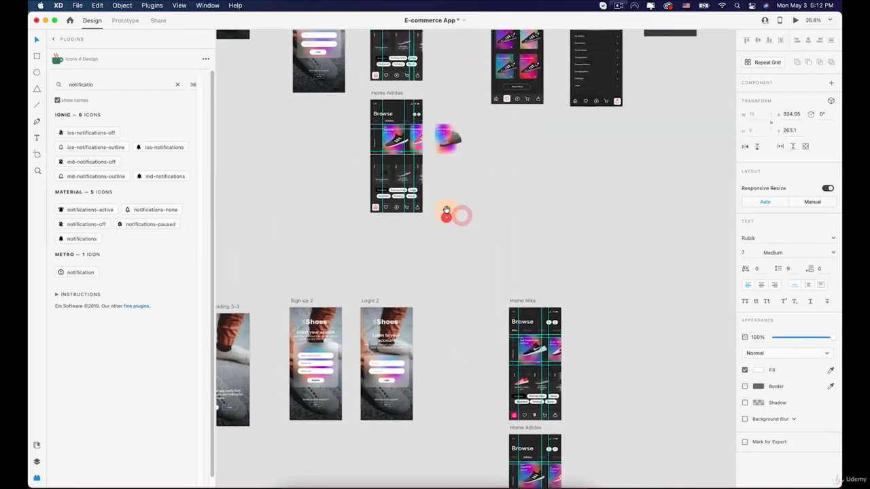
pyautogui.press('space')
pyautogui.scroll(10, 446, 211)
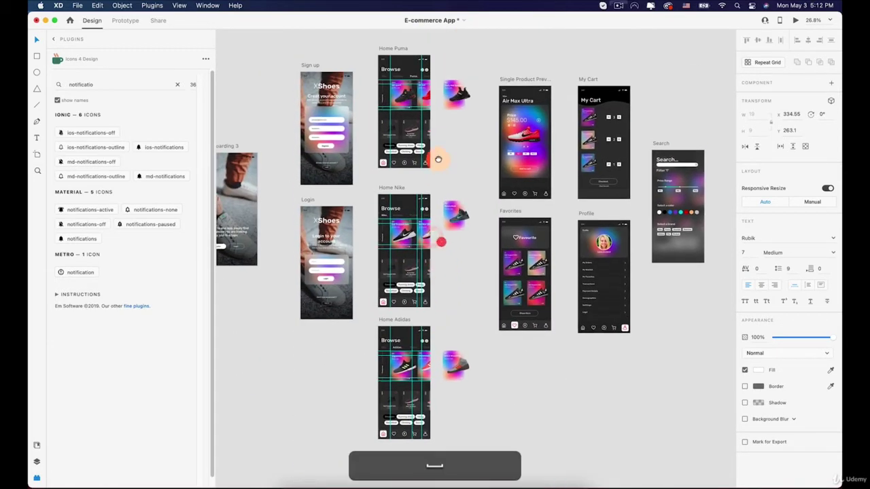
pyautogui.moveTo(438, 160); pyautogui.dragTo(444, 203)
pyautogui.scroll(4, 468, 140)
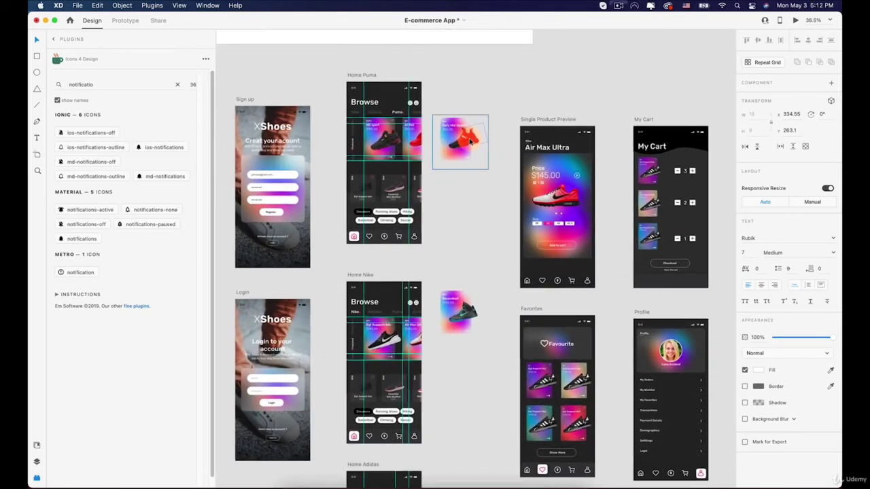
pyautogui.scroll(5, 469, 140)
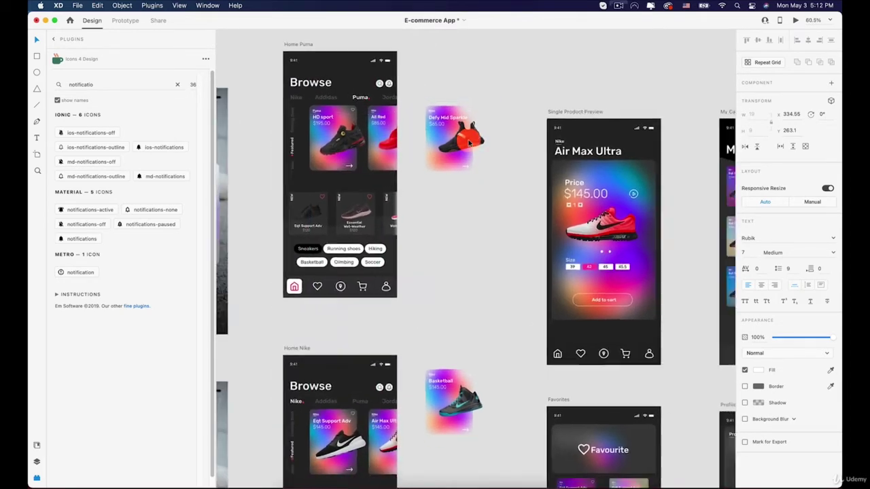
# Copy the black Puma strap shoe image from the shoe collection beside the Map of the App artboard.
pyautogui.scroll(-3, 469, 143)
pyautogui.press('space')
pyautogui.moveTo(360, 129); pyautogui.dragTo(400, 238)
pyautogui.moveTo(391, 181); pyautogui.dragTo(540, 287)
pyautogui.moveTo(411, 176); pyautogui.dragTo(482, 234)
pyautogui.scroll(4, 384, 252)
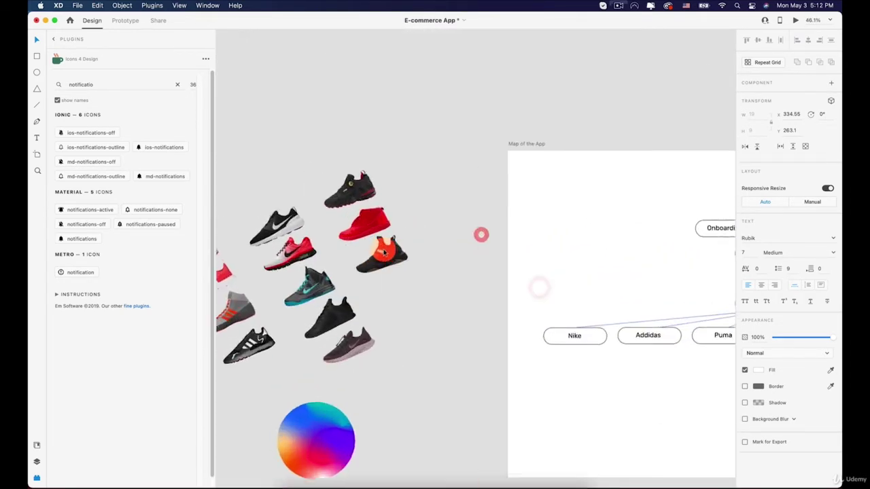
pyautogui.scroll(5, 385, 253)
pyautogui.click(384, 253)
pyautogui.press('super')
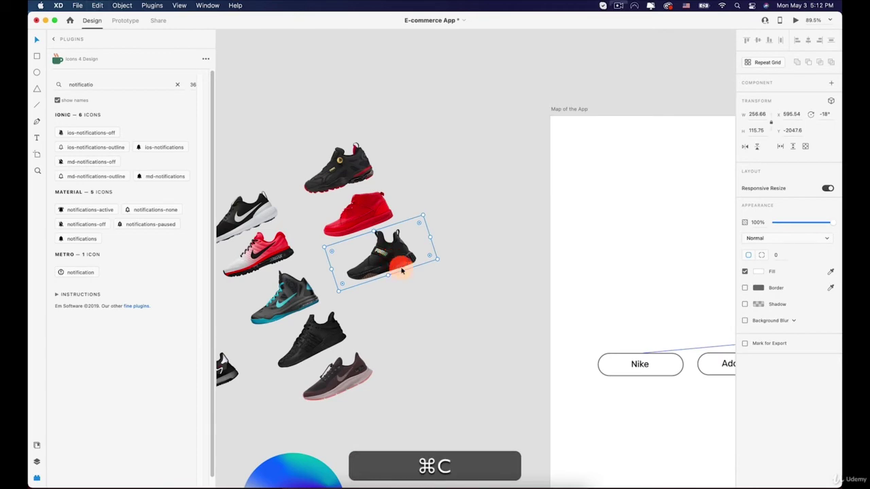
# Paste the black Puma shoe into the HVC2 Wrestling card group of the new Home Puma artboard.
pyautogui.scroll(-6, 401, 270)
pyautogui.press('space')
pyautogui.moveTo(482, 299); pyautogui.dragTo(391, 184)
pyautogui.moveTo(485, 324); pyautogui.dragTo(404, 210)
pyautogui.scroll(5, 476, 217)
pyautogui.press('space')
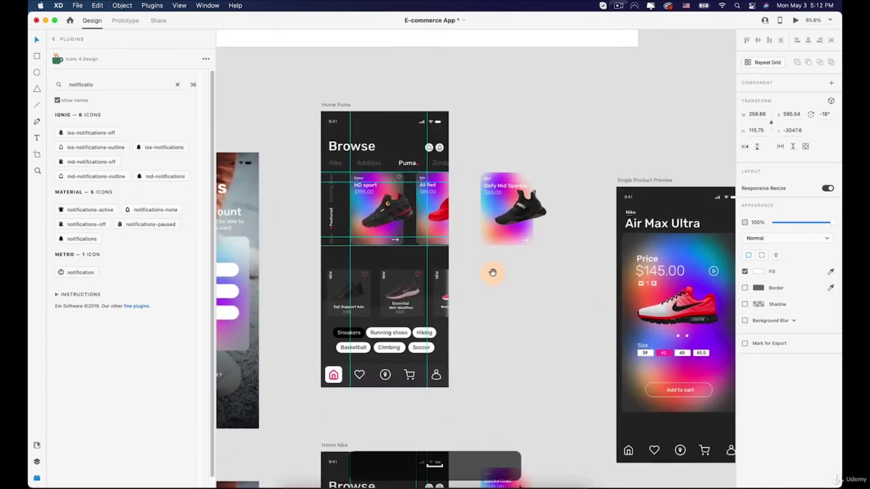
pyautogui.scroll(-15, 495, 286)
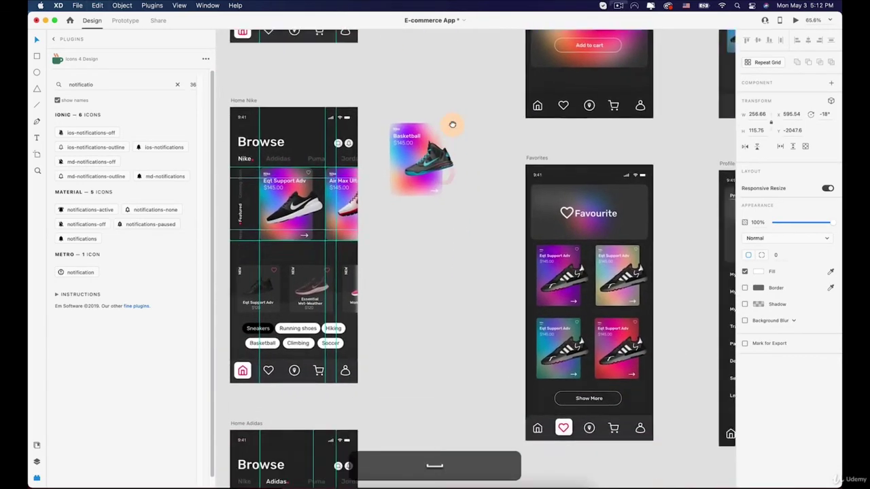
pyautogui.scroll(-5, 461, 173)
pyautogui.scroll(5, 493, 293)
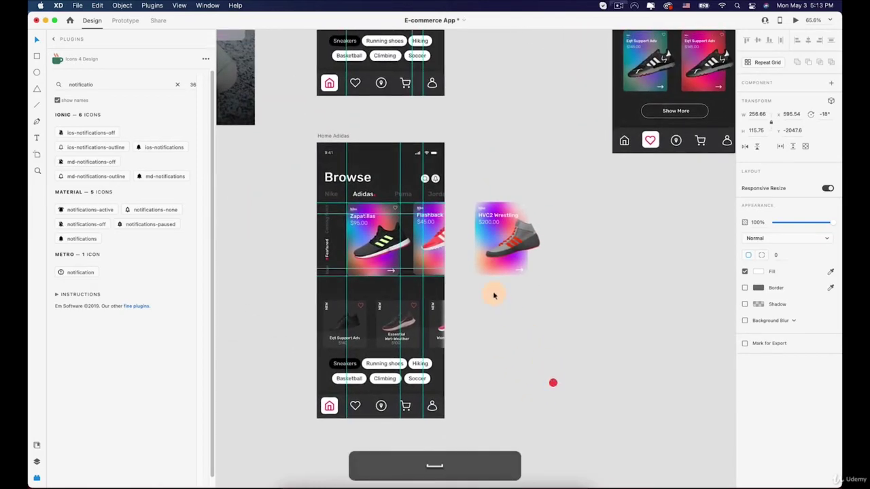
pyautogui.click(507, 234)
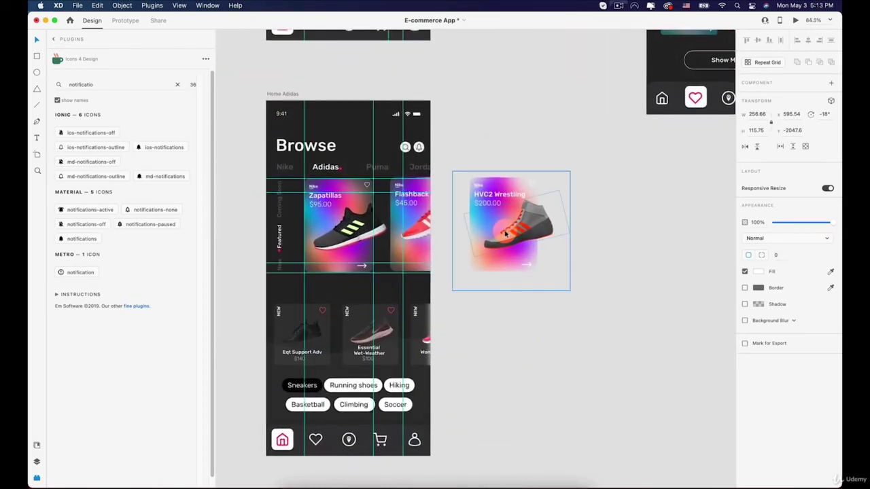
pyautogui.click(505, 233)
pyautogui.press('space')
pyautogui.moveTo(375, 226); pyautogui.dragTo(530, 255)
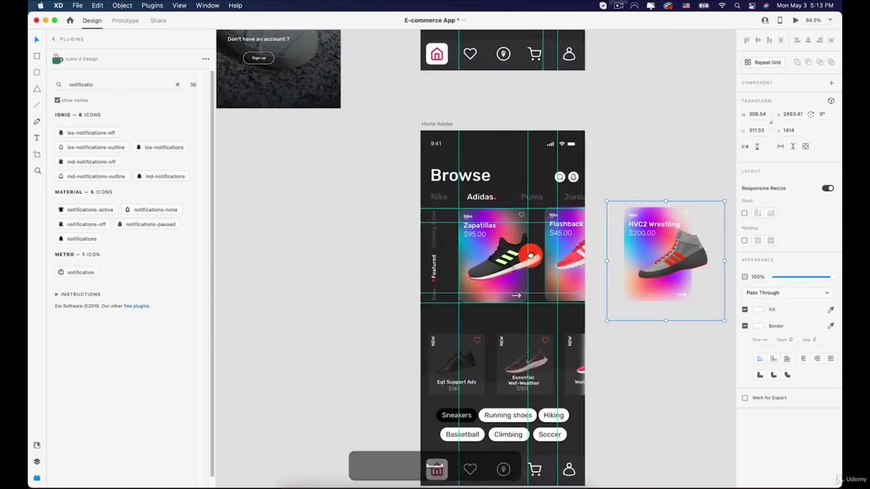
pyautogui.scroll(-5, 506, 225)
pyautogui.scroll(-8, 519, 334)
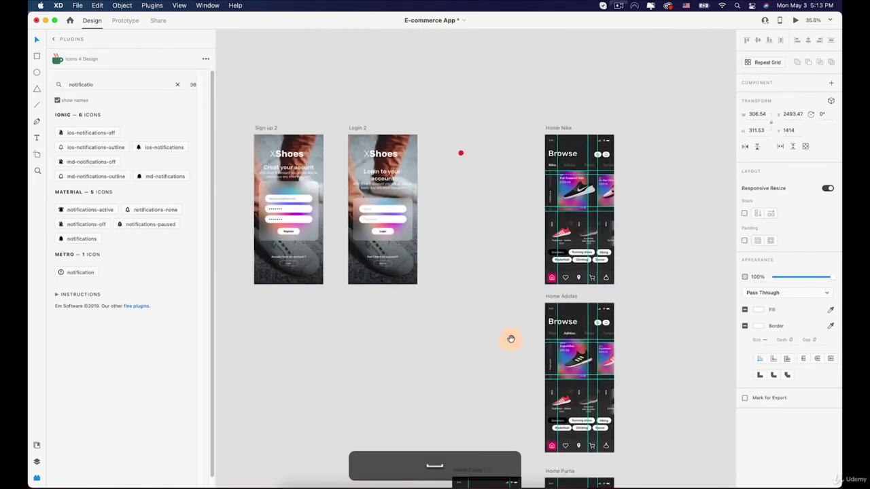
pyautogui.scroll(-6, 511, 338)
pyautogui.scroll(8, 463, 278)
pyautogui.click(457, 195)
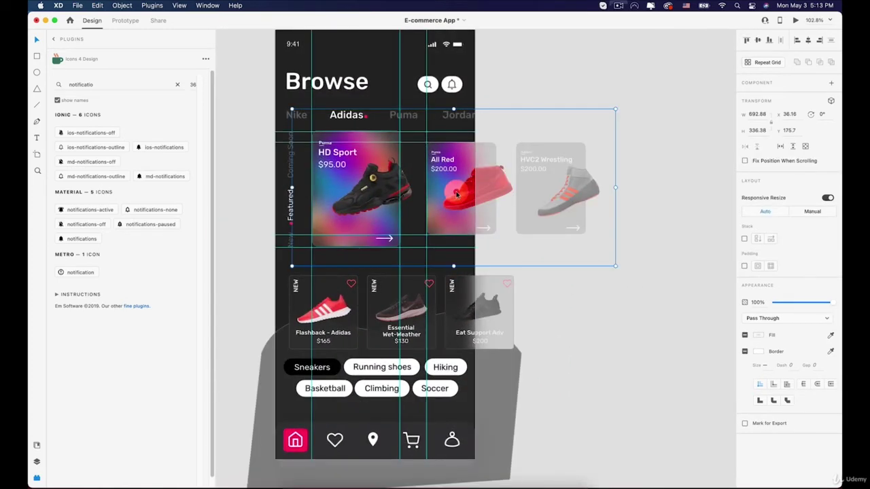
pyautogui.doubleClick(574, 181)
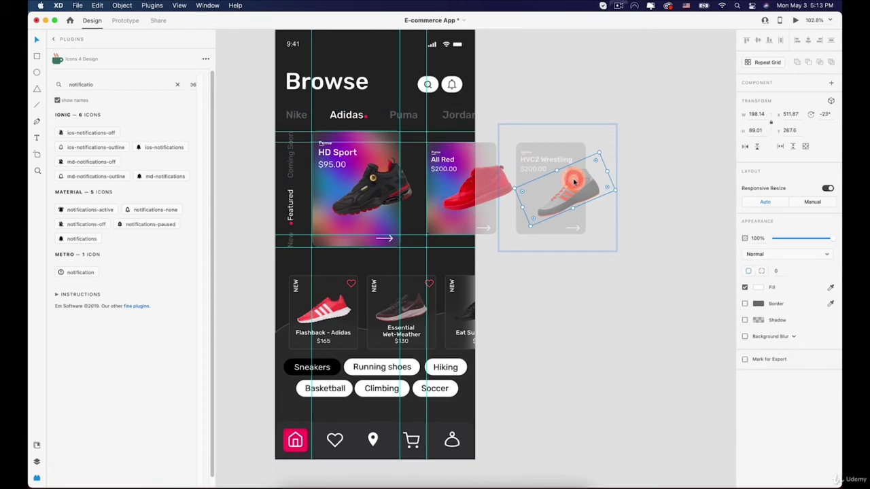
pyautogui.press('super')
pyautogui.press('super+v')
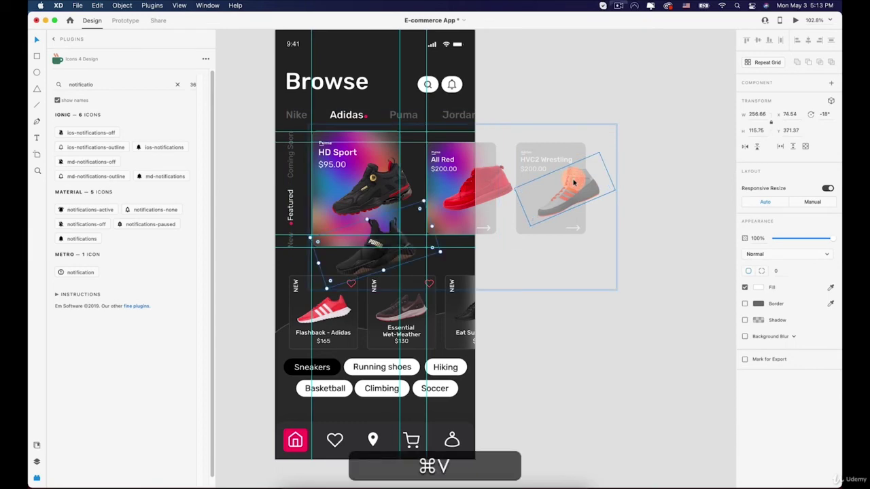
# Scale the black Puma shoe to about 221 × 100, place it on the third card and delete the Adidas shoe beneath it.
pyautogui.scroll(5, 574, 182)
pyautogui.moveTo(377, 266); pyautogui.dragTo(605, 266)
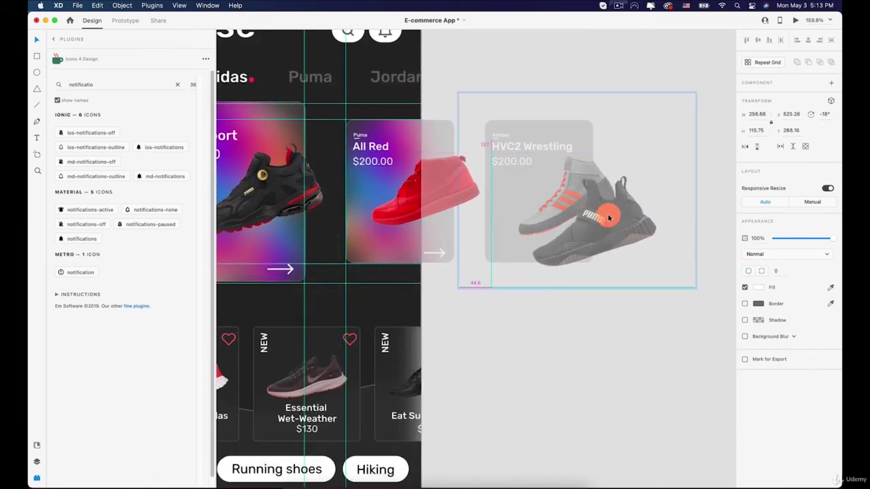
pyautogui.scroll(5, 604, 265)
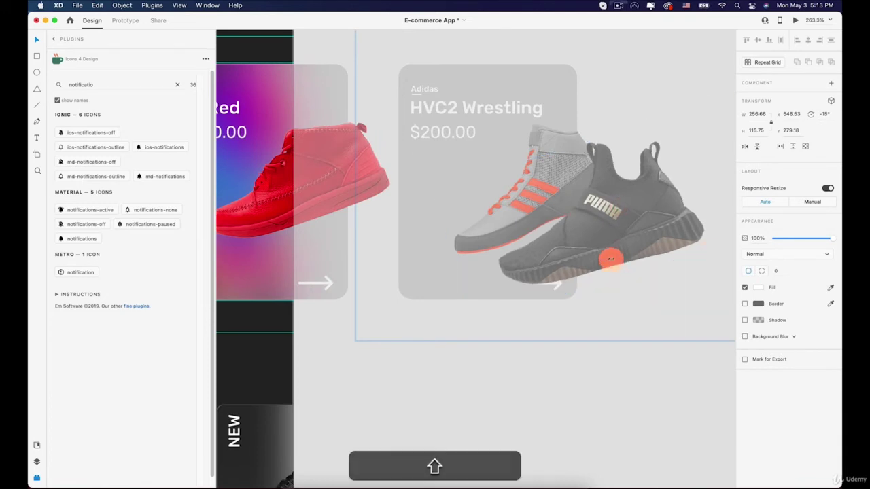
pyautogui.press('shift+super+z')
pyautogui.moveTo(616, 269); pyautogui.dragTo(550, 240)
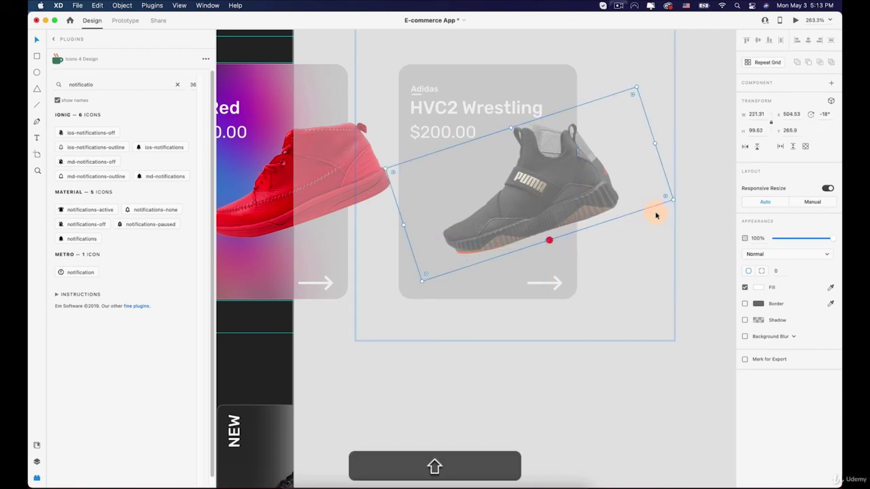
pyautogui.moveTo(546, 159); pyautogui.dragTo(555, 225)
pyautogui.click(546, 141)
pyautogui.press('BackSpace')
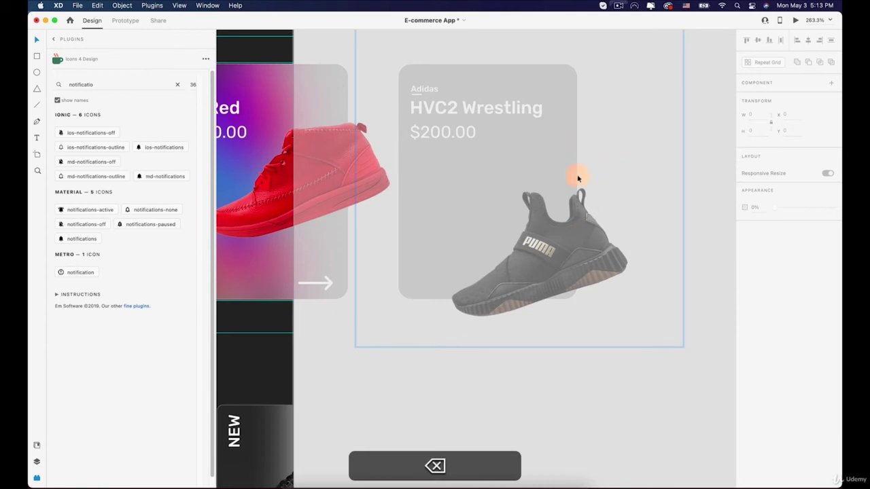
pyautogui.click(562, 211)
pyautogui.doubleClick(590, 246)
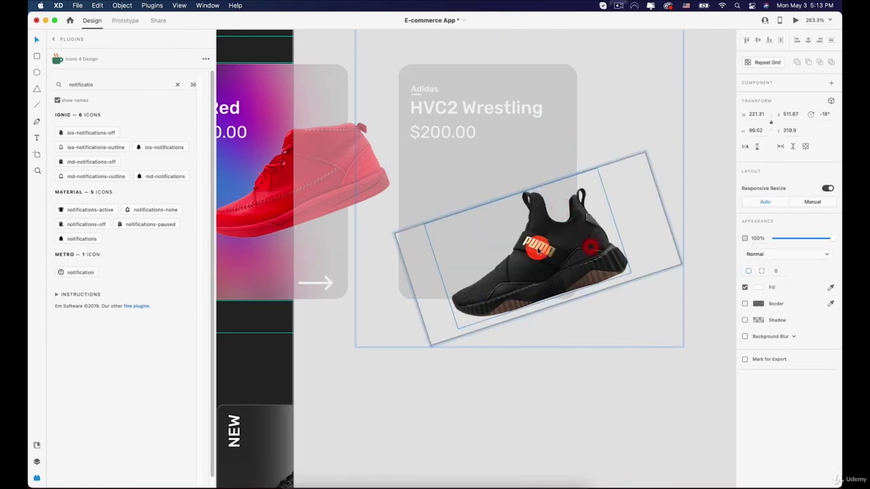
pyautogui.press('super+z')
pyautogui.press('super+z')
pyautogui.press('super+z')
pyautogui.press('super+z')
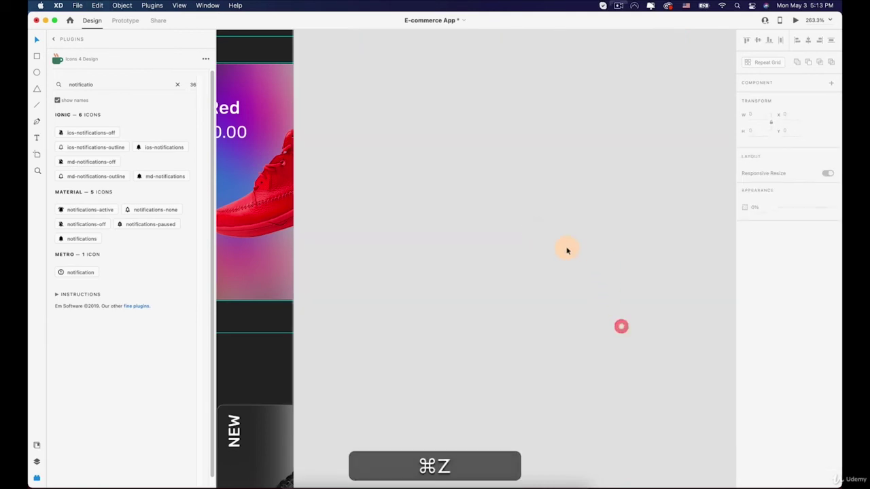
# Move the black Puma shoe up within the third featured card and rotate it to -16°.
pyautogui.click(350, 211)
pyautogui.click(285, 235)
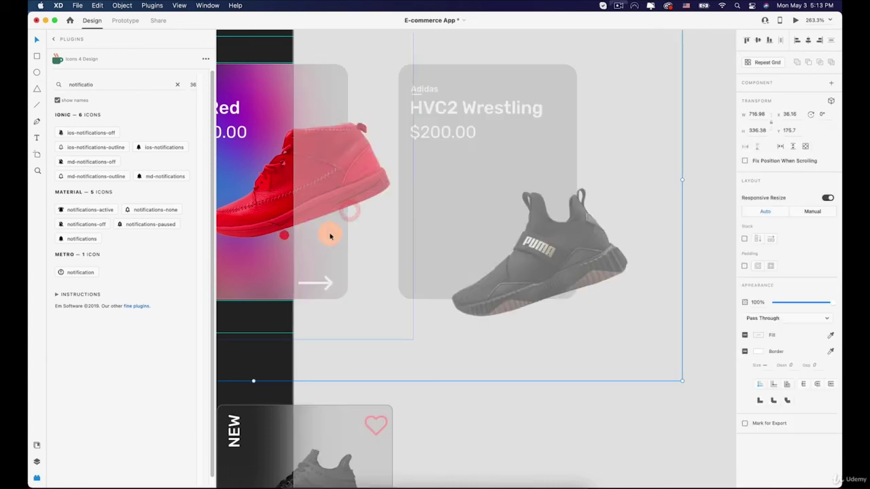
pyautogui.doubleClick(494, 225)
pyautogui.doubleClick(526, 238)
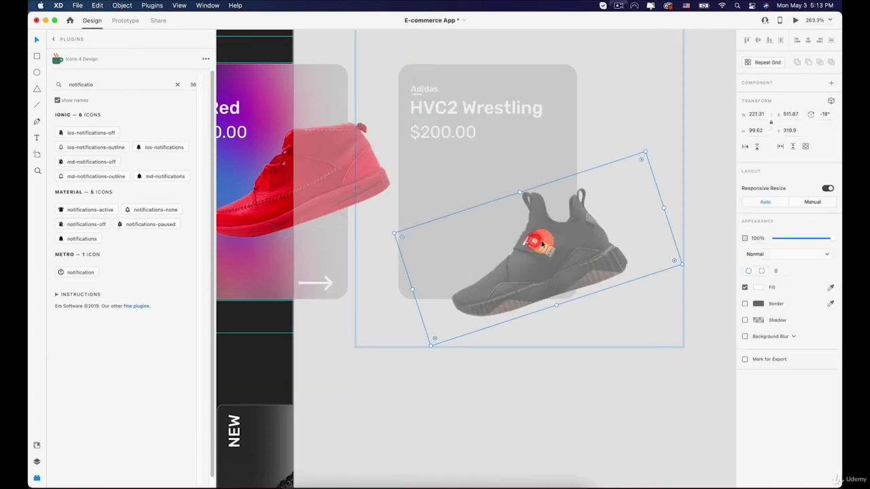
pyautogui.moveTo(526, 239); pyautogui.dragTo(537, 192)
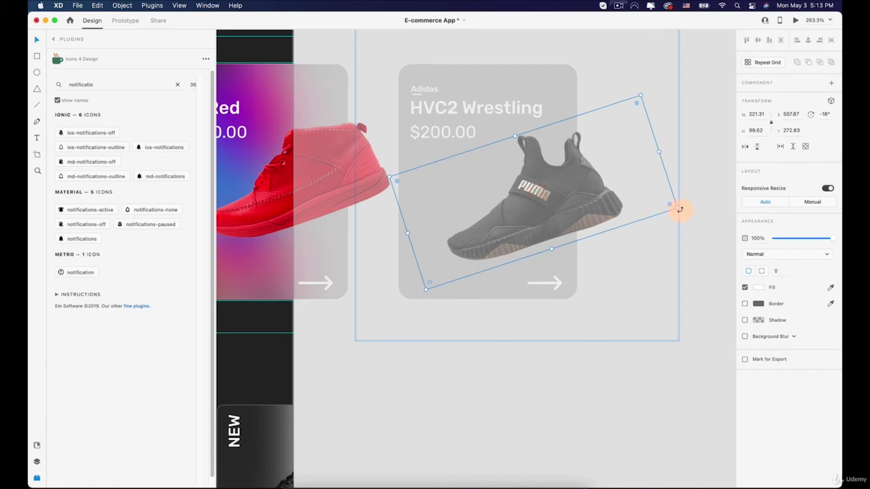
pyautogui.moveTo(679, 209); pyautogui.dragTo(679, 215)
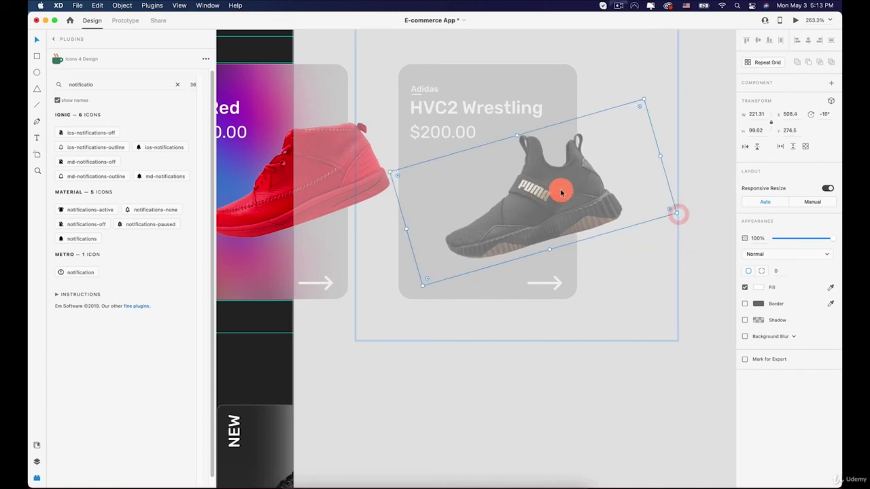
# Change the third featured card's title to Defy Mid Sparkles.
pyautogui.doubleClick(435, 108)
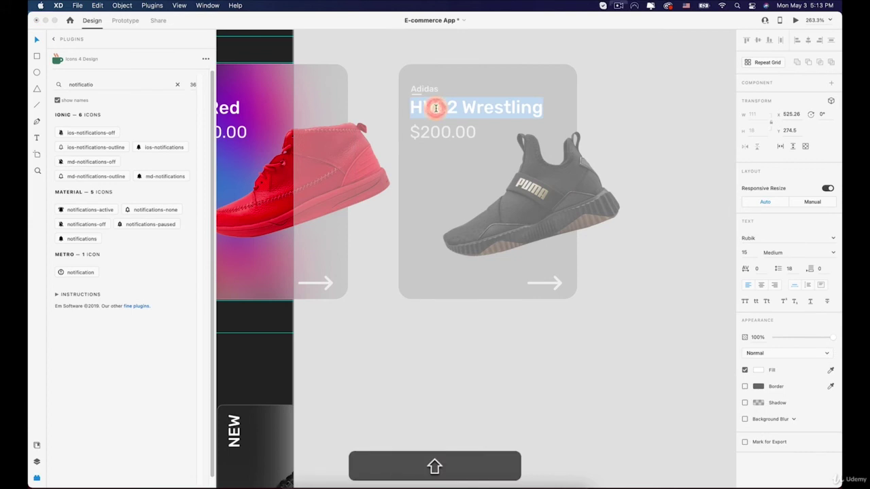
pyautogui.write('Defy Mid Spr')
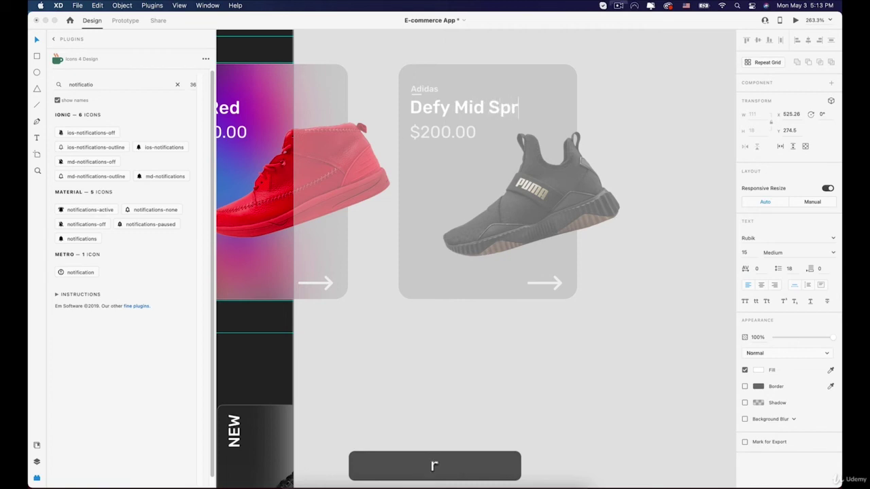
pyautogui.write('a')
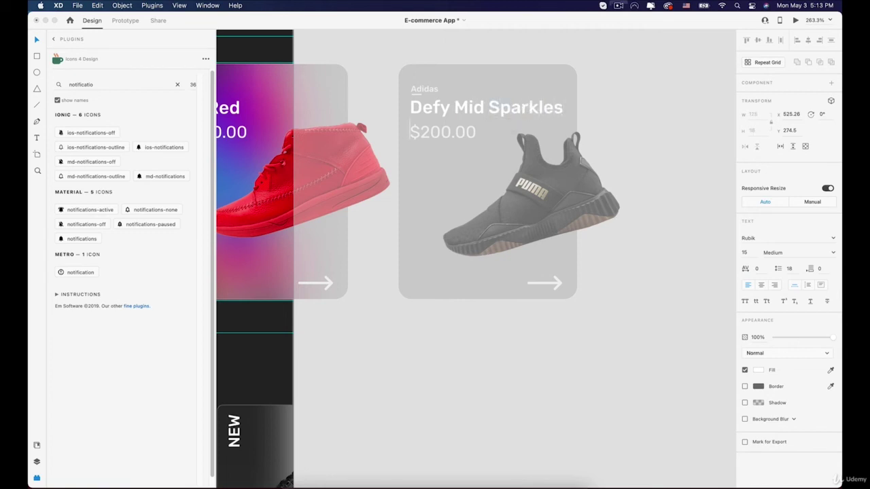
pyautogui.press('BackSpace')
pyautogui.click(648, 119)
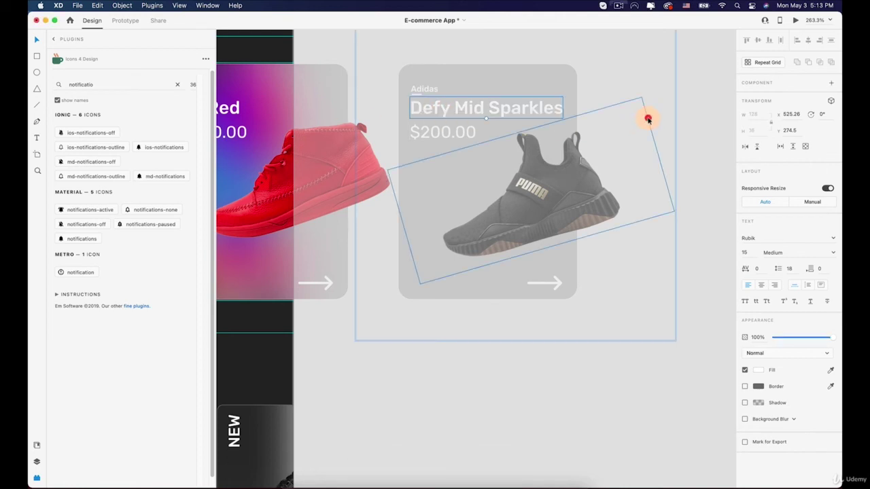
# Set the price on the Defy Mid Sparkles card to $150.00.
pyautogui.press('space')
pyautogui.moveTo(344, 126); pyautogui.dragTo(453, 127)
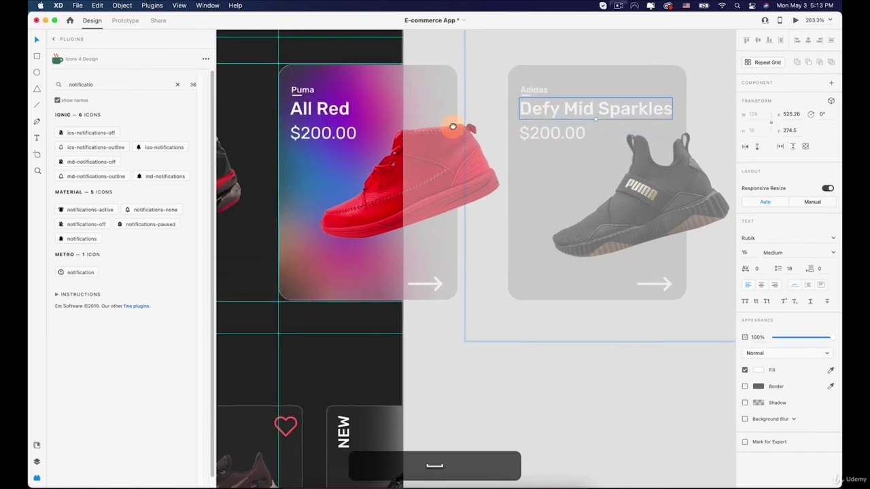
pyautogui.click(325, 133)
pyautogui.press('space')
pyautogui.moveTo(291, 114); pyautogui.dragTo(311, 143)
pyautogui.doubleClick(432, 167)
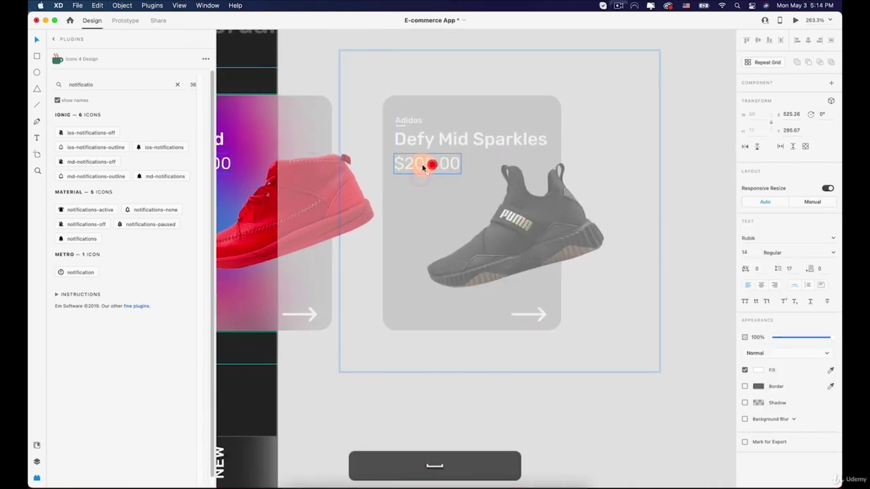
pyautogui.click(415, 164)
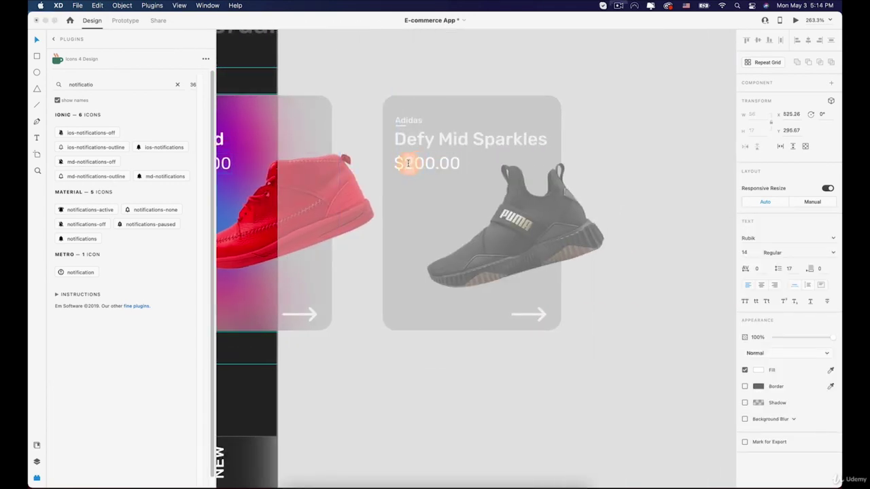
pyautogui.press('BackSpace')
pyautogui.write('1')
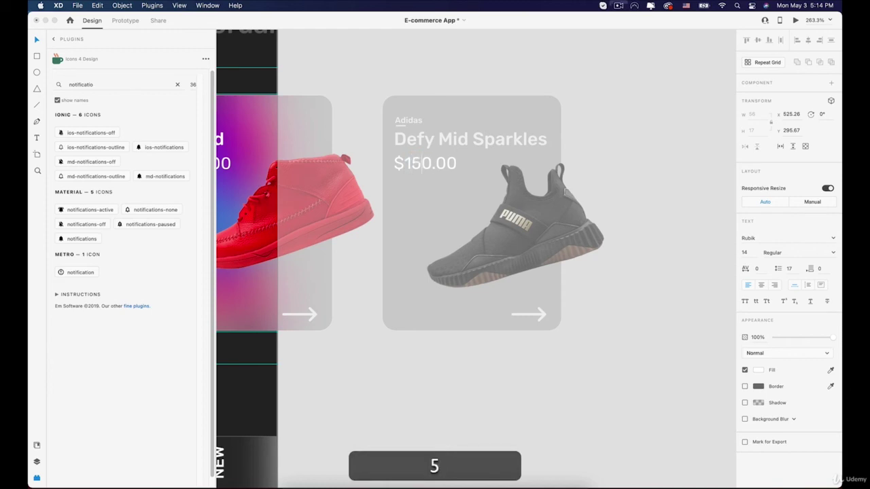
pyautogui.click(489, 396)
pyautogui.click(488, 397)
pyautogui.scroll(-10, 488, 397)
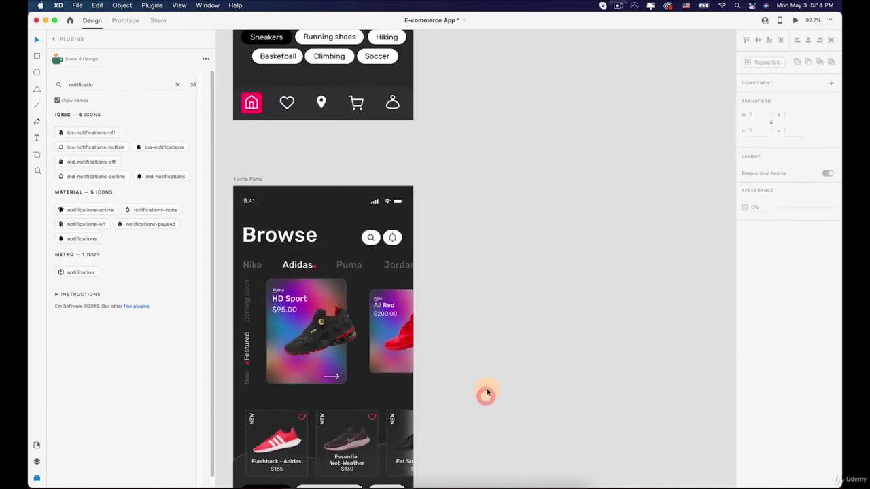
# Delete the duplicate Home Puma – 1 artboard beside the Home Puma artboard.
pyautogui.scroll(-3, 488, 394)
pyautogui.press('space')
pyautogui.moveTo(481, 400); pyautogui.dragTo(466, 251)
pyautogui.moveTo(478, 295)
pyautogui.mouseDown()
pyautogui.moveTo(543, 261)
pyautogui.moveTo(542, 274)
pyautogui.mouseUp()
pyautogui.scroll(-5, 541, 284)
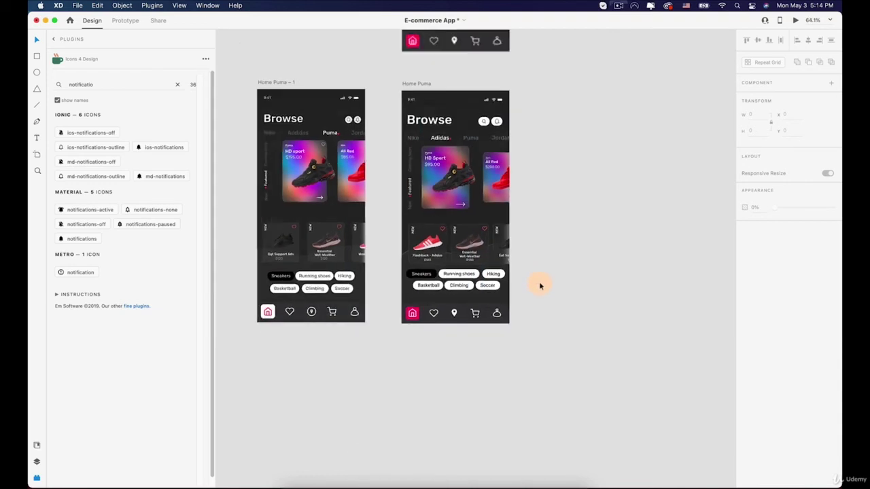
pyautogui.press('space')
pyautogui.moveTo(551, 197); pyautogui.dragTo(522, 243)
pyautogui.scroll(-3, 523, 244)
pyautogui.click(393, 214)
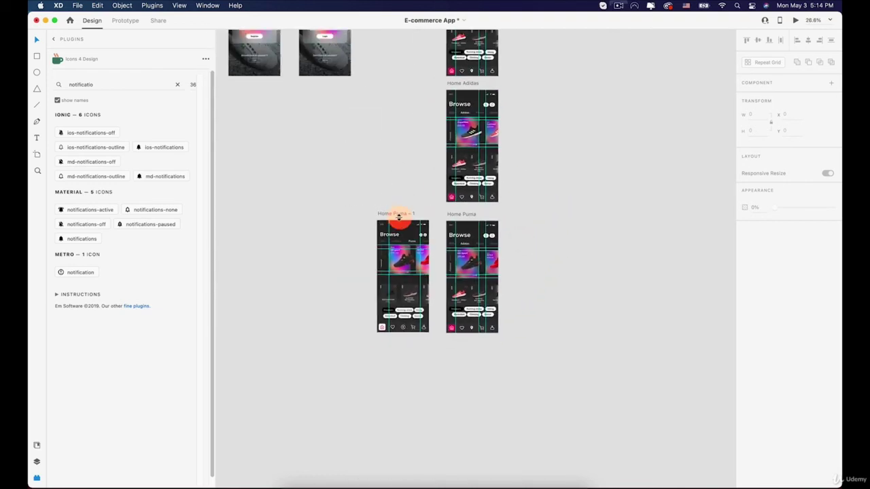
pyautogui.press('BackSpace')
# Arrange the Home Adidas and Home Puma artboards in one row beside Home Nike, in that order.
pyautogui.moveTo(386, 211); pyautogui.dragTo(315, 312)
pyautogui.scroll(-1, 314, 312)
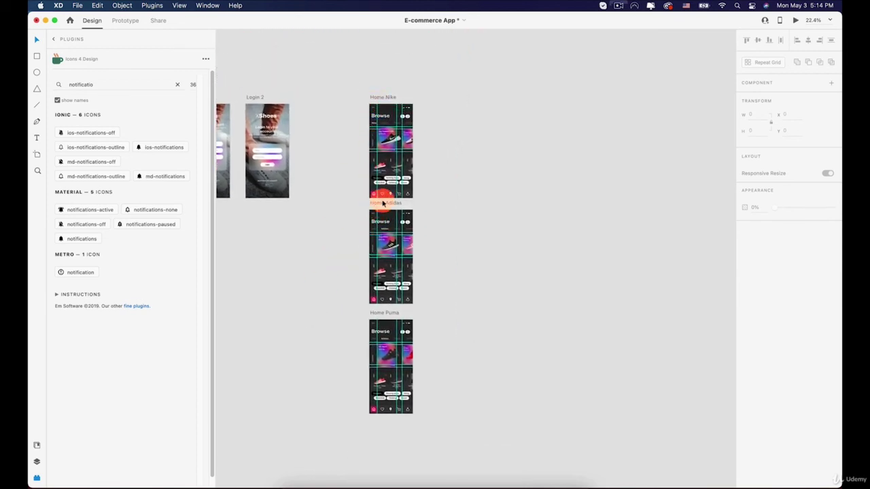
pyautogui.moveTo(383, 203); pyautogui.dragTo(444, 102)
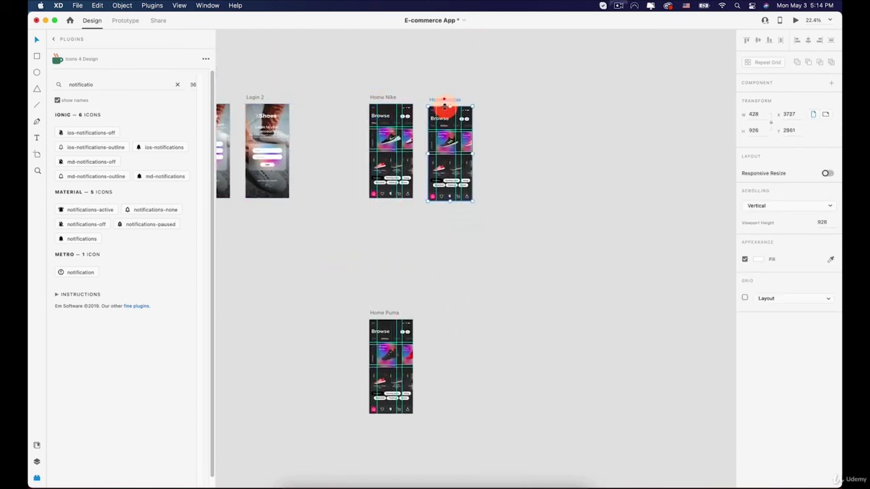
pyautogui.moveTo(379, 314); pyautogui.dragTo(496, 97)
pyautogui.click(497, 101)
pyautogui.click(495, 238)
# Examine the row of home artboards and the reference screens for Single Product Preview, My Cart, Favorites, Profile and Search.
pyautogui.press('space')
pyautogui.moveTo(453, 213); pyautogui.dragTo(454, 243)
pyautogui.scroll(3, 439, 197)
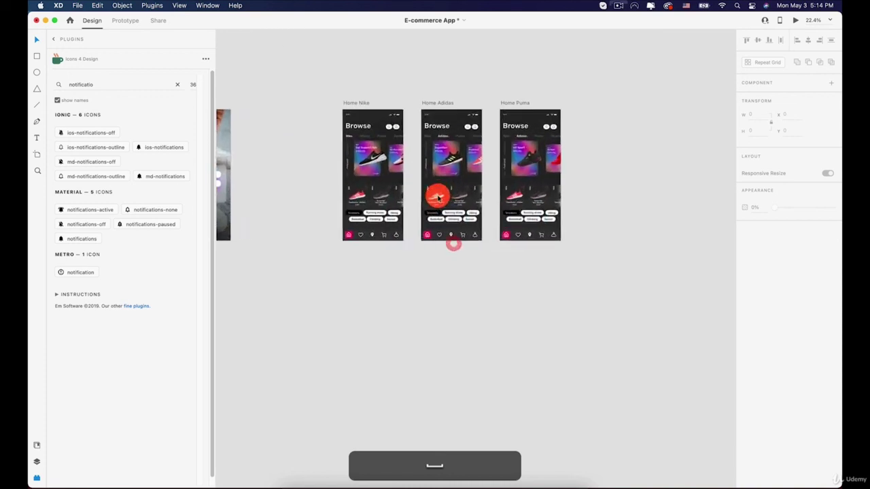
pyautogui.moveTo(446, 150); pyautogui.dragTo(422, 185)
pyautogui.scroll(-5, 422, 185)
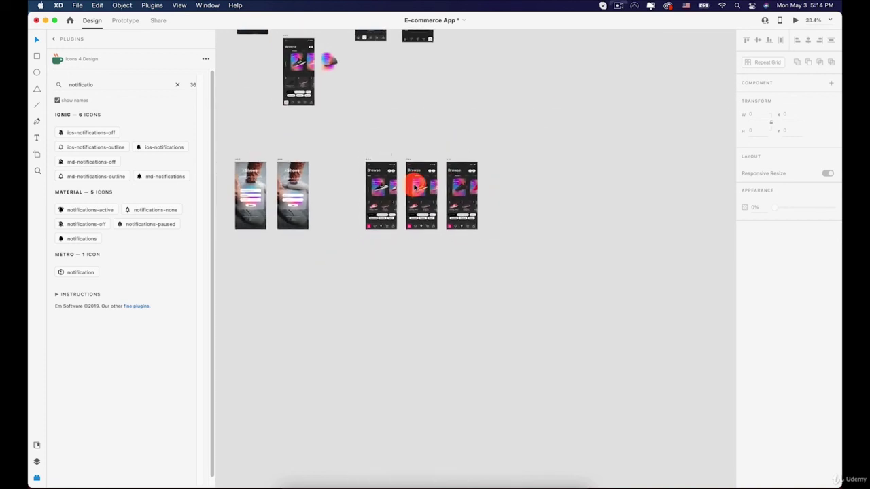
pyautogui.press('space')
pyautogui.moveTo(345, 53); pyautogui.dragTo(429, 237)
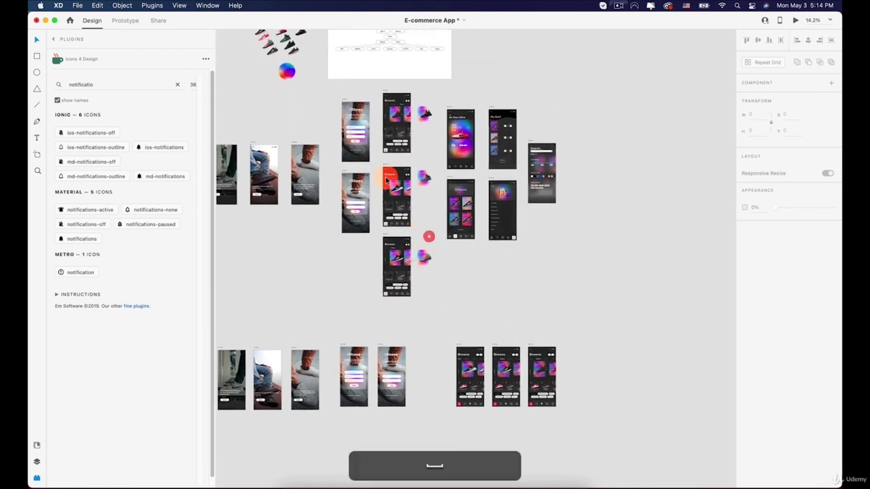
pyautogui.scroll(5, 429, 237)
pyautogui.press('space')
pyautogui.moveTo(484, 151); pyautogui.dragTo(446, 223)
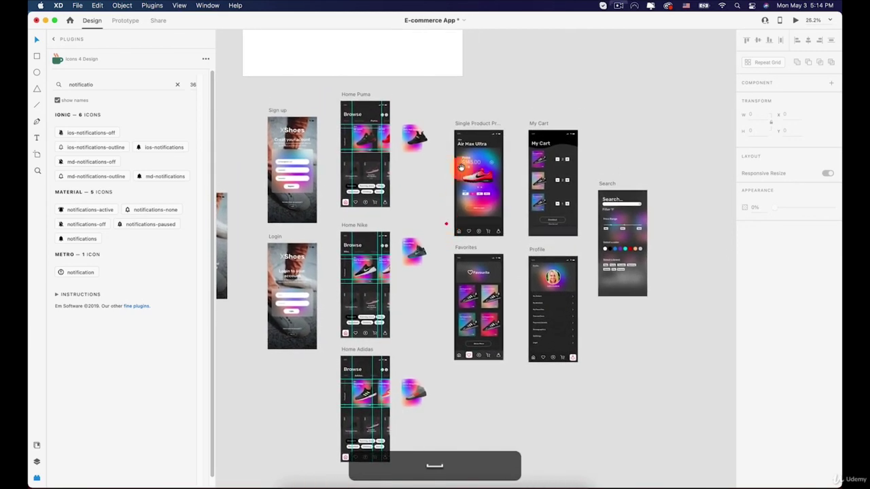
pyautogui.scroll(3, 520, 185)
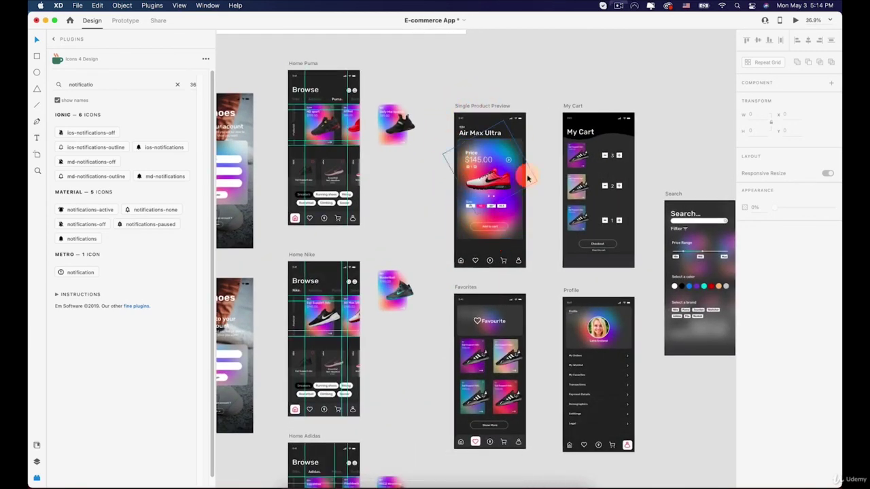
pyautogui.click(620, 6)
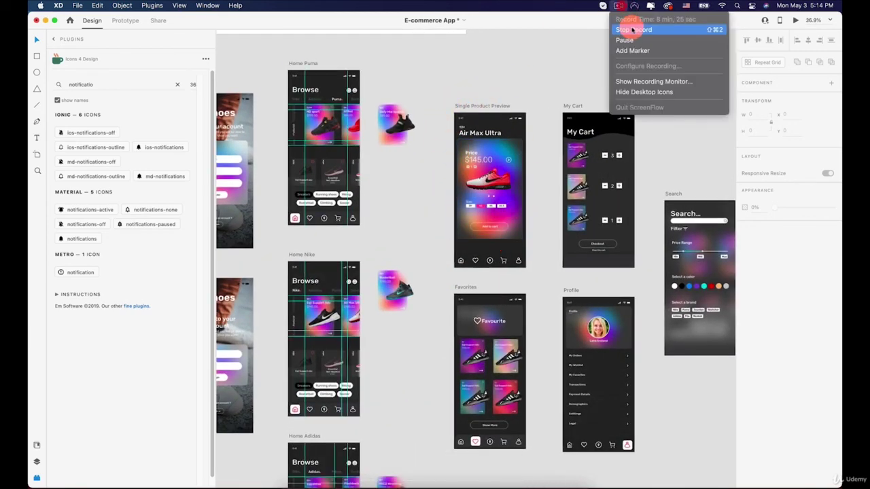